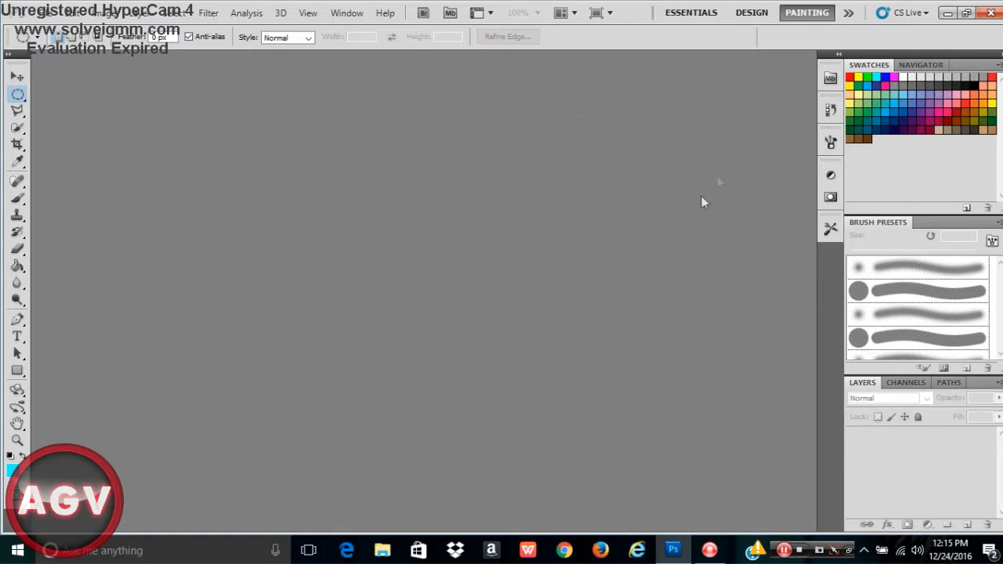
- Mute the speakers, open the INSANE SOCCER CHALLENGES video from the desktop and skip ahead to a soccer scene
{"action": "left_click", "coordinate": [946, 14]}
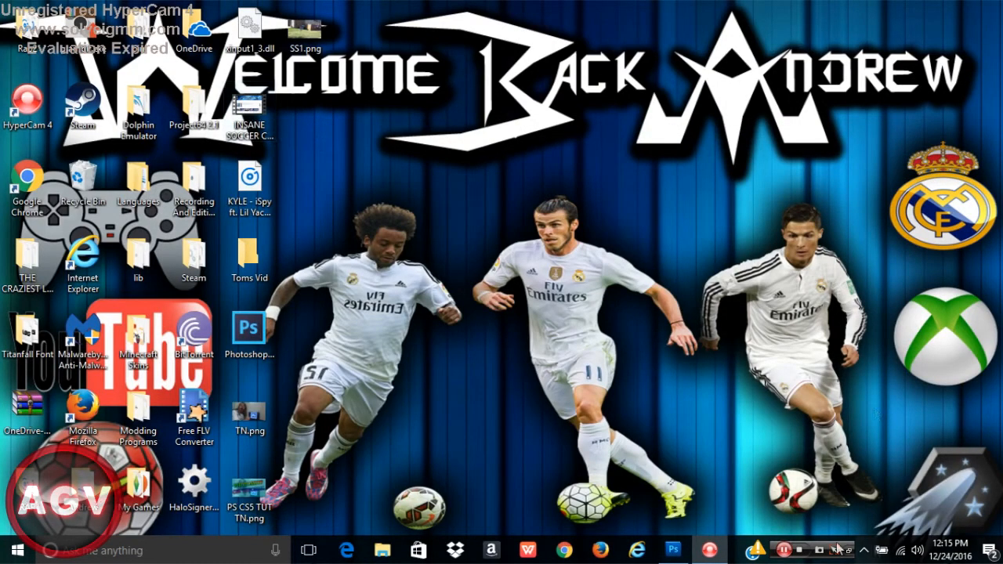
{"action": "left_click", "coordinate": [916, 550]}
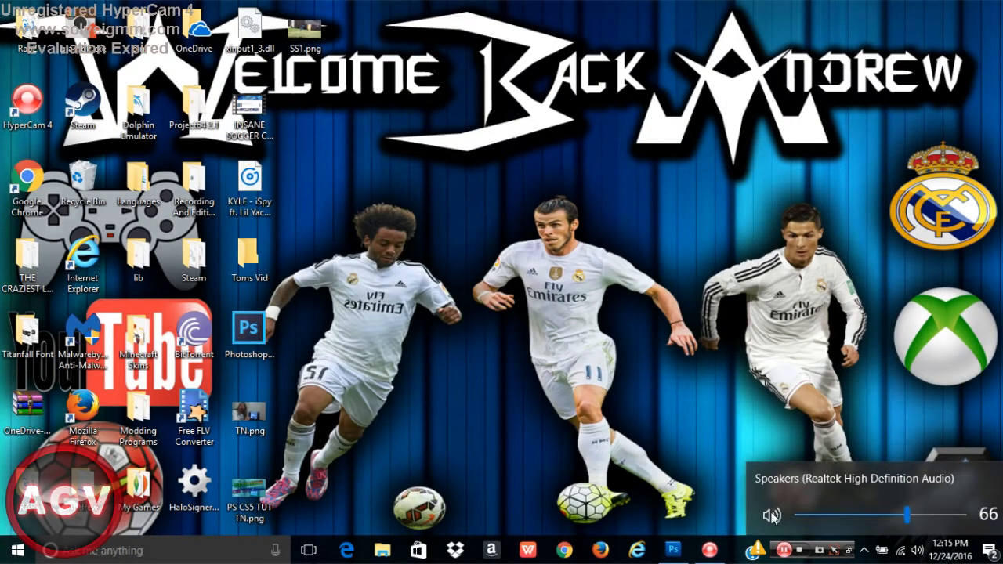
{"action": "left_click", "coordinate": [467, 294]}
{"action": "double_click", "coordinate": [271, 107]}
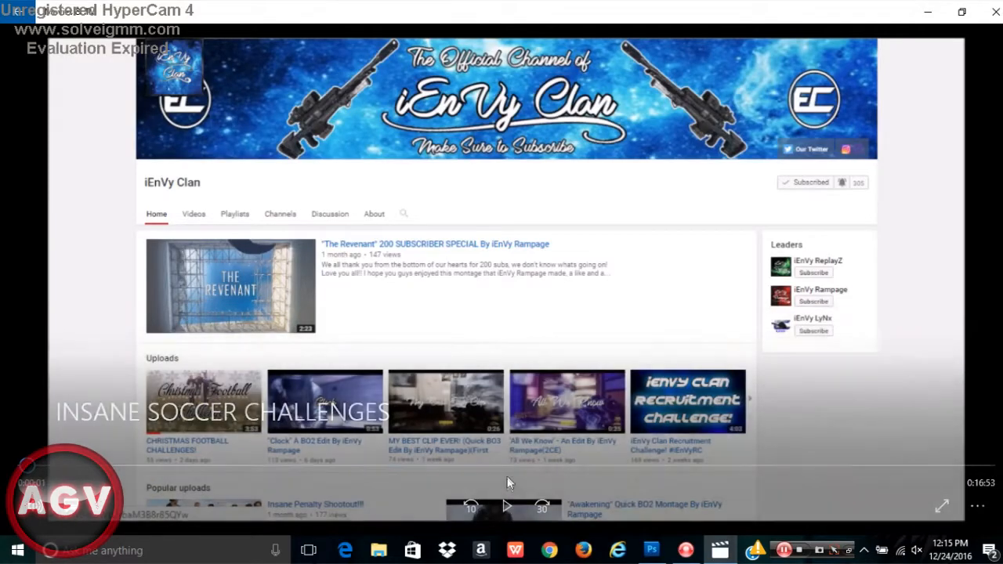
{"action": "left_click_drag", "start_coordinate": [508, 468], "coordinate": [624, 468]}
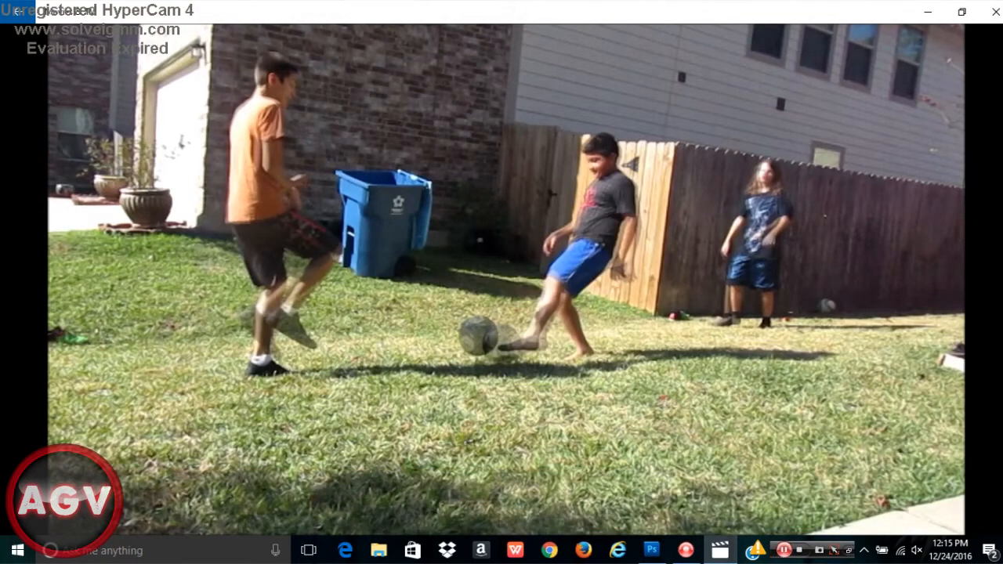
- Mark the video frame as a screenshot region, discard the capture and close the video player
{"action": "key", "text": "Print"}
{"action": "mouse_move", "coordinate": [50, 28]}
{"action": "left_mouse_down"}
{"action": "mouse_move", "coordinate": [398, 389]}
{"action": "mouse_move", "coordinate": [790, 514]}
{"action": "mouse_move", "coordinate": [966, 535]}
{"action": "left_mouse_up"}
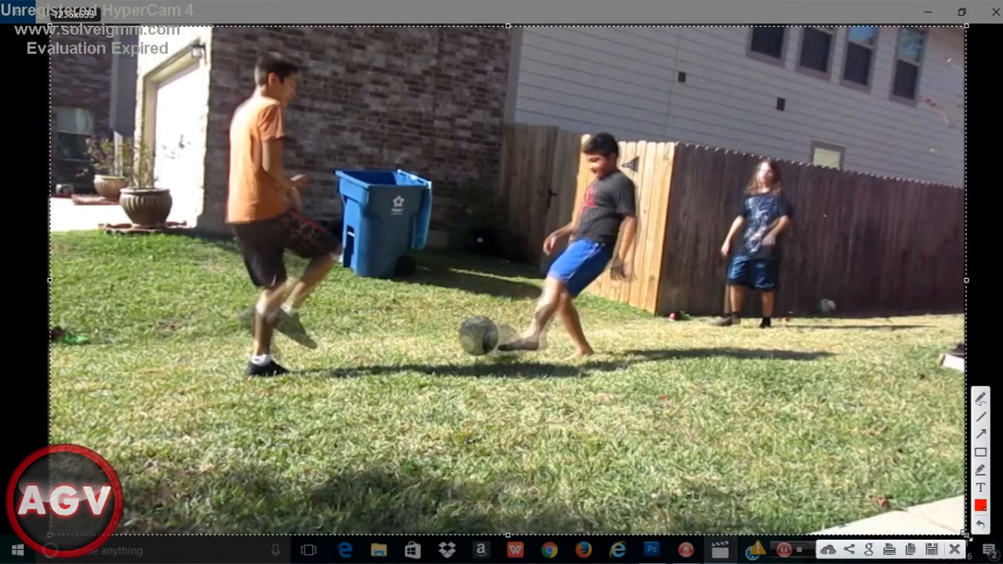
{"action": "left_click", "coordinate": [956, 550]}
{"action": "left_click", "coordinate": [991, 11]}
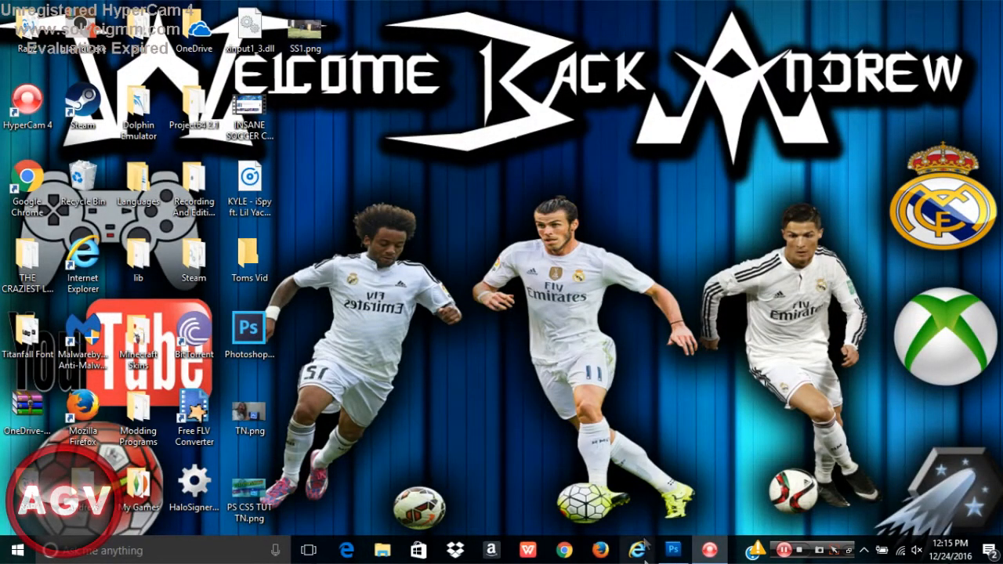
- Switch to Photoshop and create a 1280 × 720 pixel document from the Youtube Thumbnails preset
{"action": "left_click", "coordinate": [672, 550]}
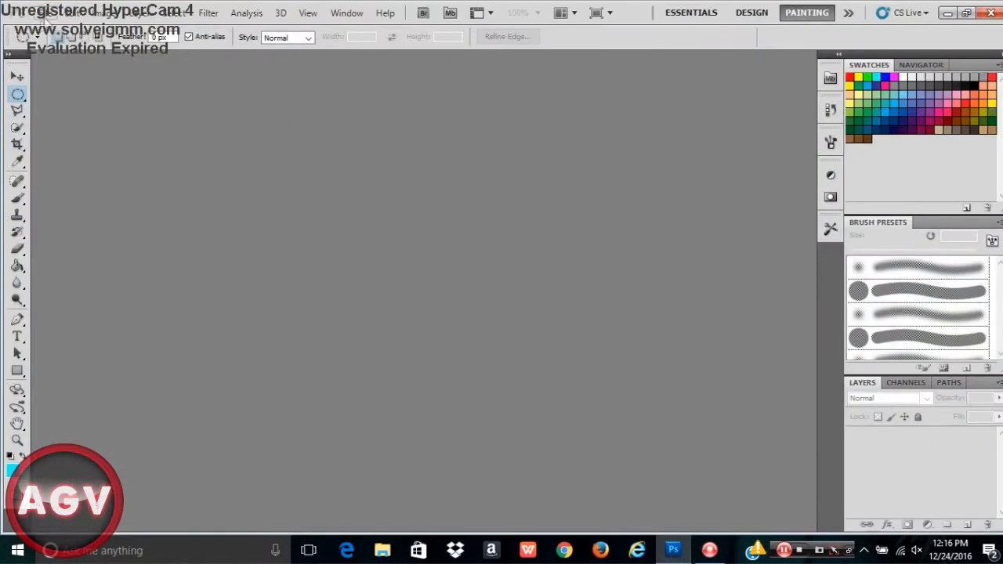
{"action": "left_click", "coordinate": [47, 13]}
{"action": "left_click", "coordinate": [59, 33]}
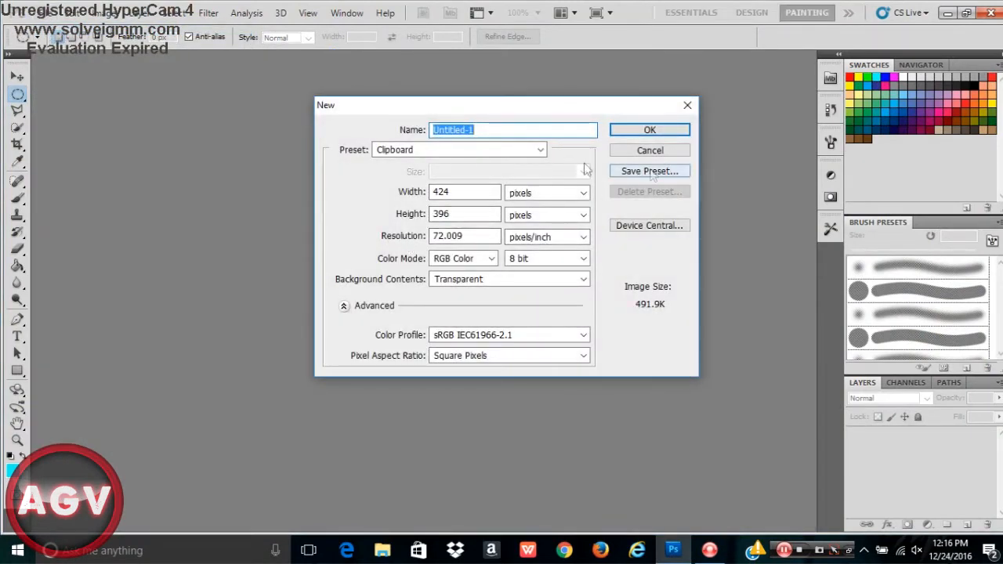
{"action": "left_click", "coordinate": [538, 150]}
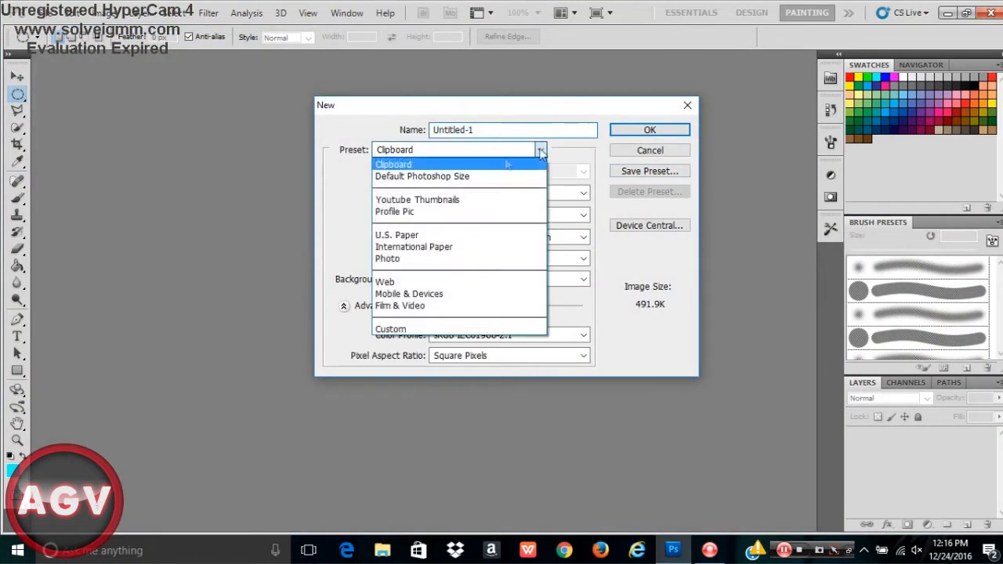
{"action": "left_click", "coordinate": [411, 200]}
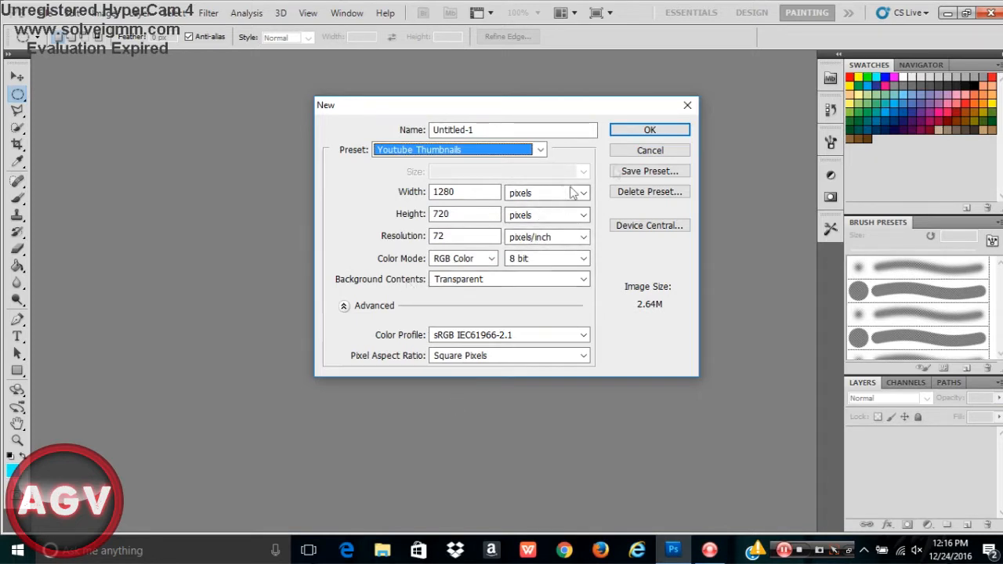
{"action": "left_click", "coordinate": [650, 149]}
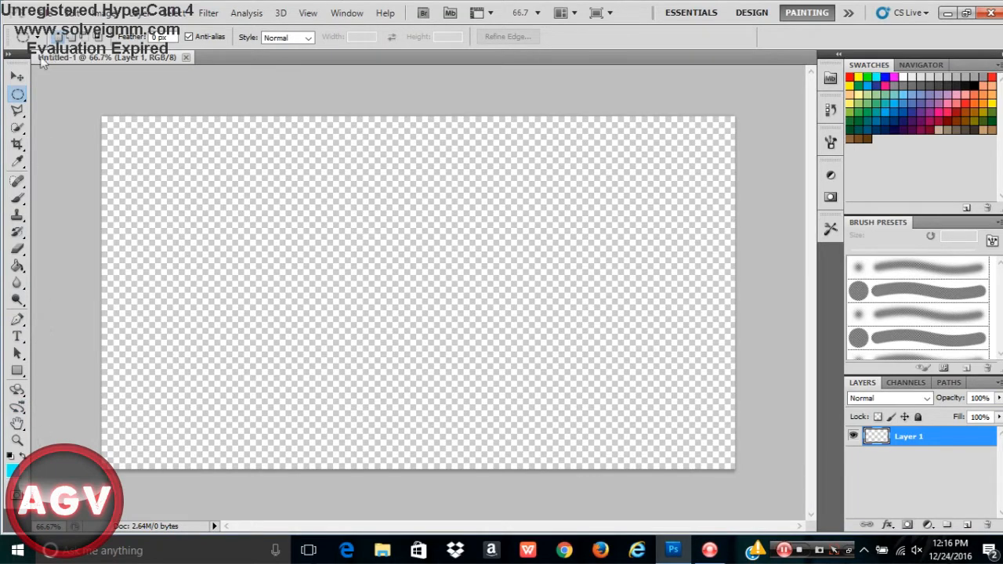
- Open the image SS1.png from the Desktop folder
{"action": "left_click", "coordinate": [42, 14]}
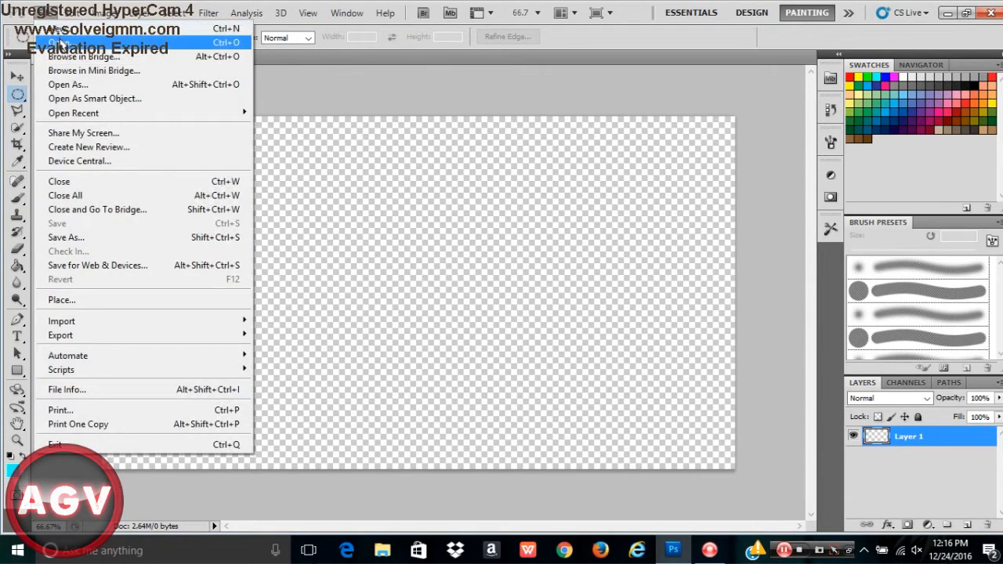
{"action": "left_click", "coordinate": [117, 42]}
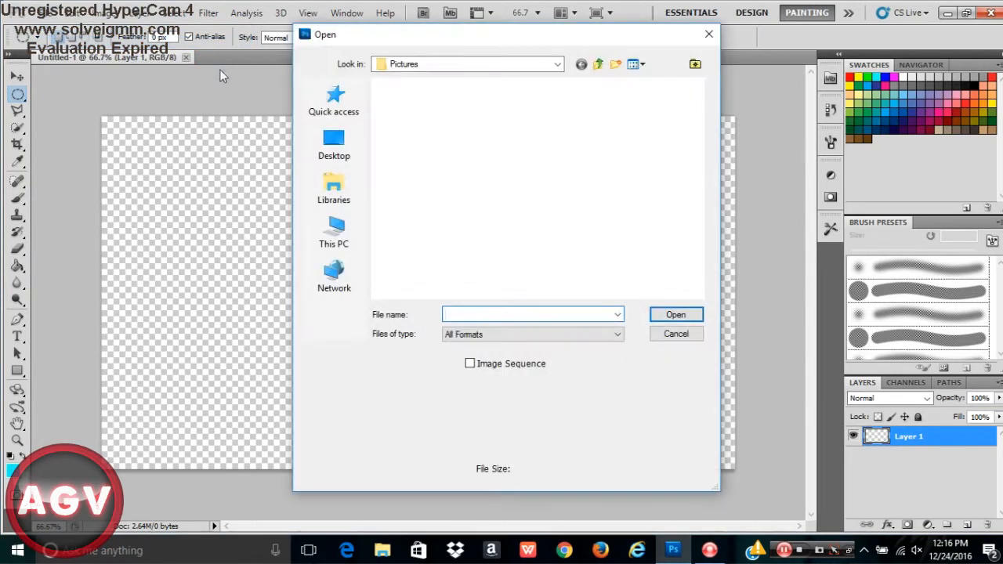
{"action": "left_click", "coordinate": [334, 145]}
{"action": "scroll", "coordinate": [559, 228], "scroll_direction": "down", "scroll_amount": 5}
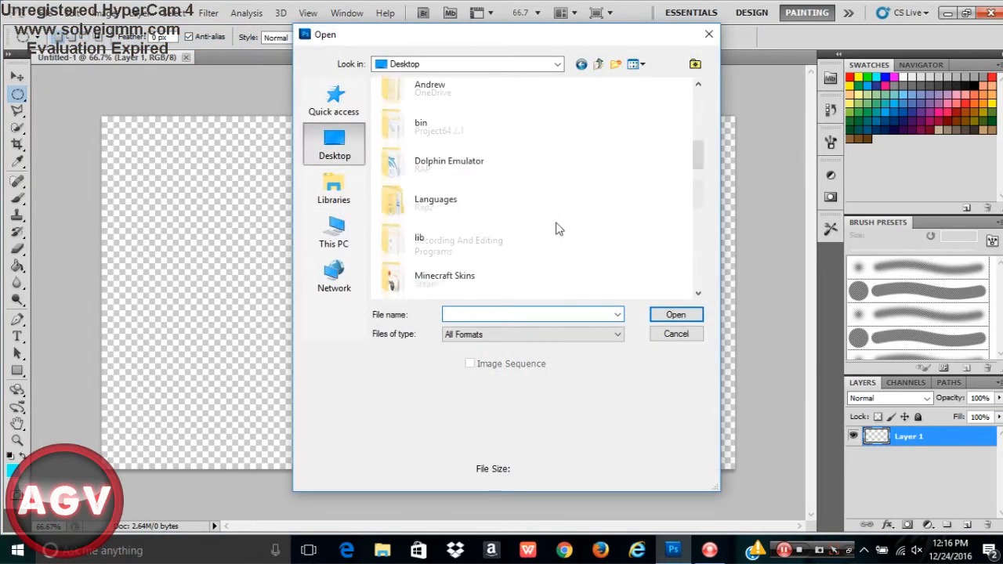
{"action": "scroll", "coordinate": [559, 228], "scroll_direction": "up", "scroll_amount": 8}
{"action": "scroll", "coordinate": [558, 228], "scroll_direction": "up", "scroll_amount": 2}
{"action": "scroll", "coordinate": [559, 228], "scroll_direction": "down", "scroll_amount": 10}
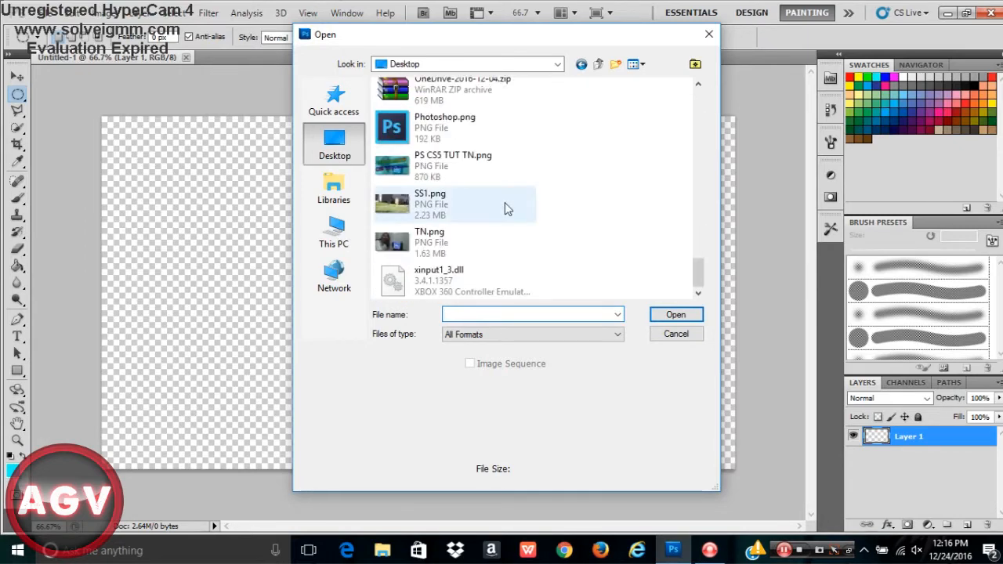
{"action": "double_click", "coordinate": [451, 199]}
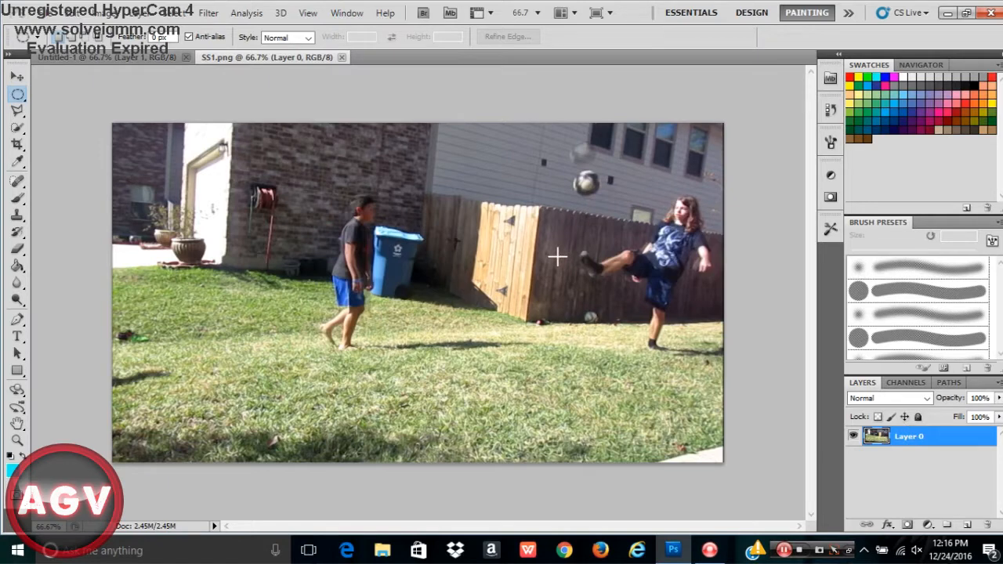
- Select the whole SS1.png image and paste a copy of it into the Untitled-1 document
{"action": "left_click", "coordinate": [19, 75]}
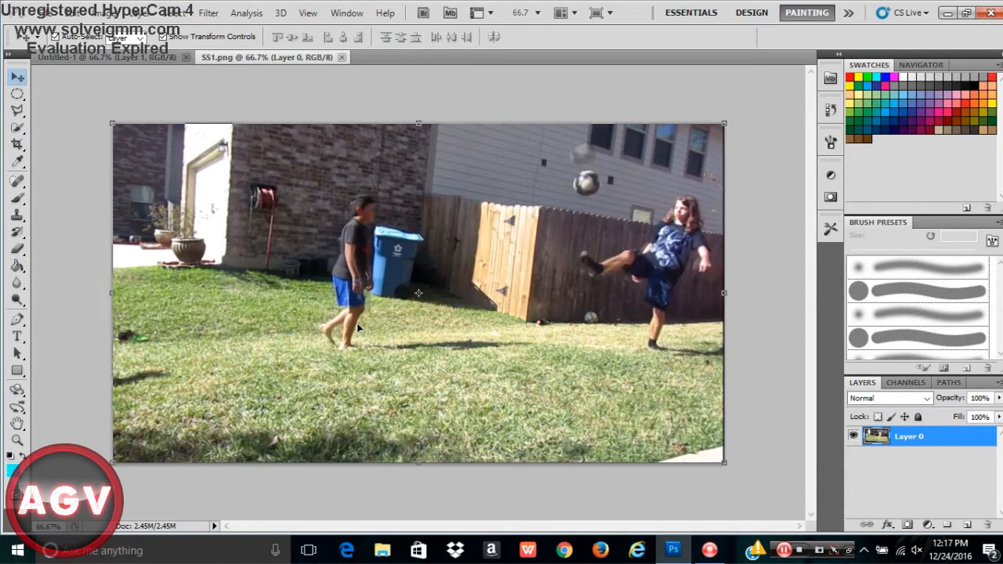
{"action": "key", "text": "ctrl+a"}
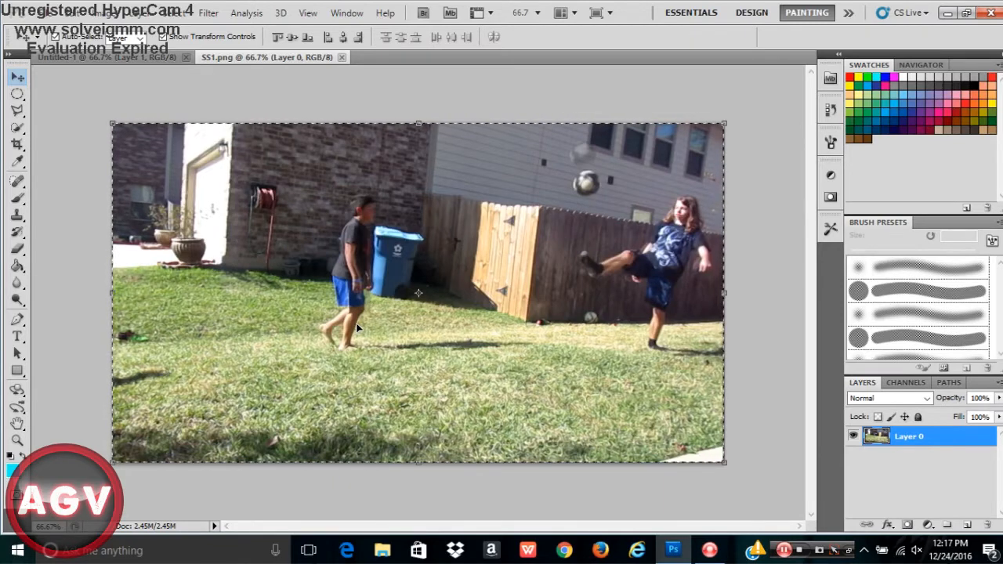
{"action": "left_click", "coordinate": [139, 57]}
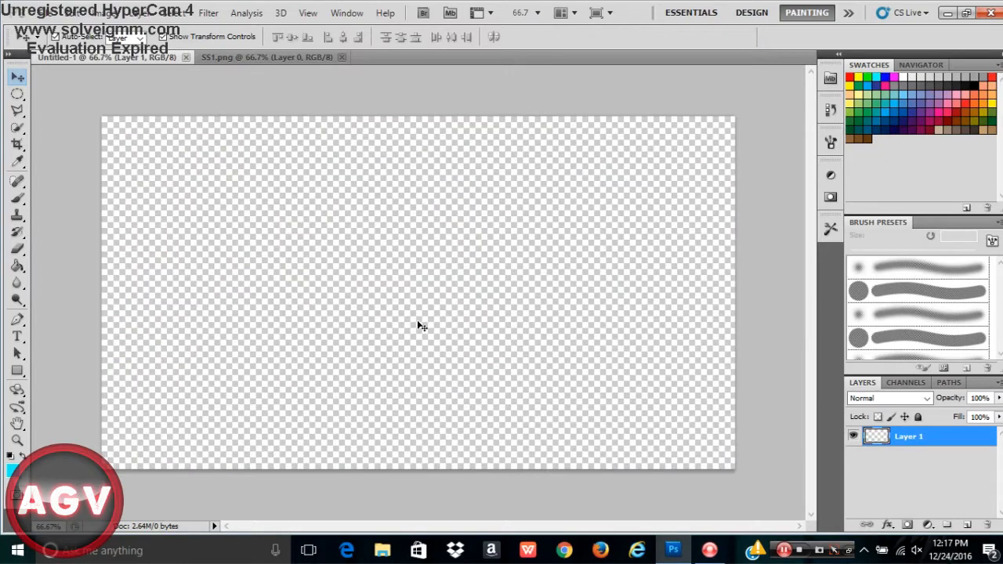
{"action": "key", "text": "ctrl+v"}
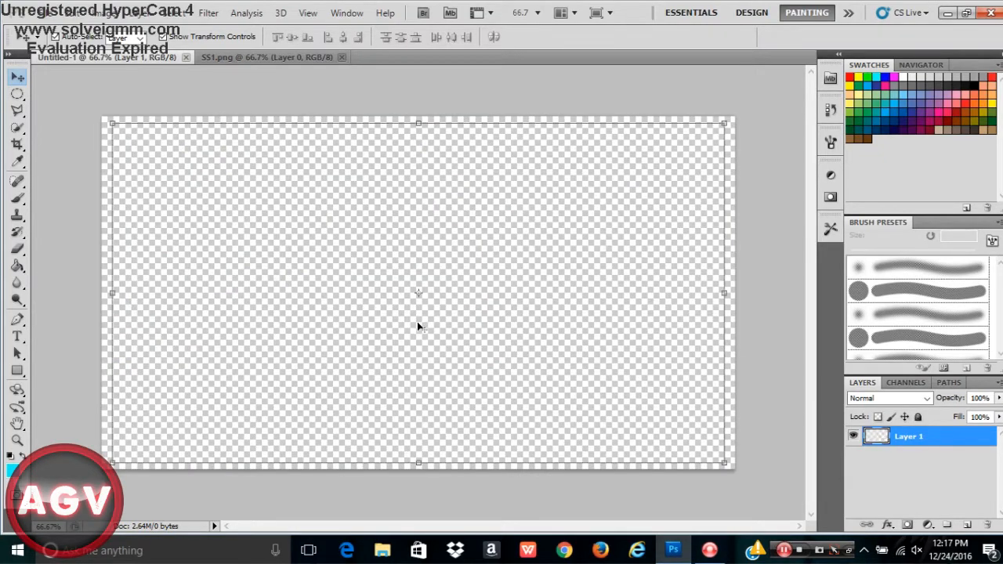
- Close SS1.png and stretch the pasted picture over the entire canvas, to about 104.5% width and 106.2% height
{"action": "left_click_drag", "start_coordinate": [109, 122], "coordinate": [102, 116]}
{"action": "left_click_drag", "start_coordinate": [413, 456], "coordinate": [418, 470]}
{"action": "left_click_drag", "start_coordinate": [725, 294], "coordinate": [736, 293]}
{"action": "left_click", "coordinate": [342, 56]}
{"action": "left_click", "coordinate": [348, 57]}
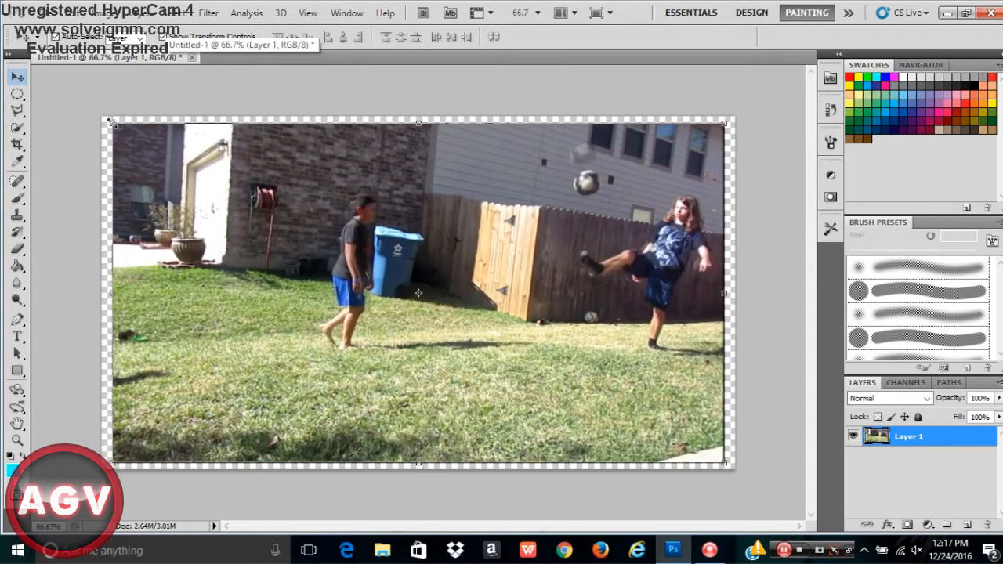
{"action": "left_click_drag", "start_coordinate": [111, 123], "coordinate": [102, 117]}
{"action": "left_click_drag", "start_coordinate": [413, 462], "coordinate": [414, 476]}
{"action": "left_click_drag", "start_coordinate": [726, 295], "coordinate": [743, 297]}
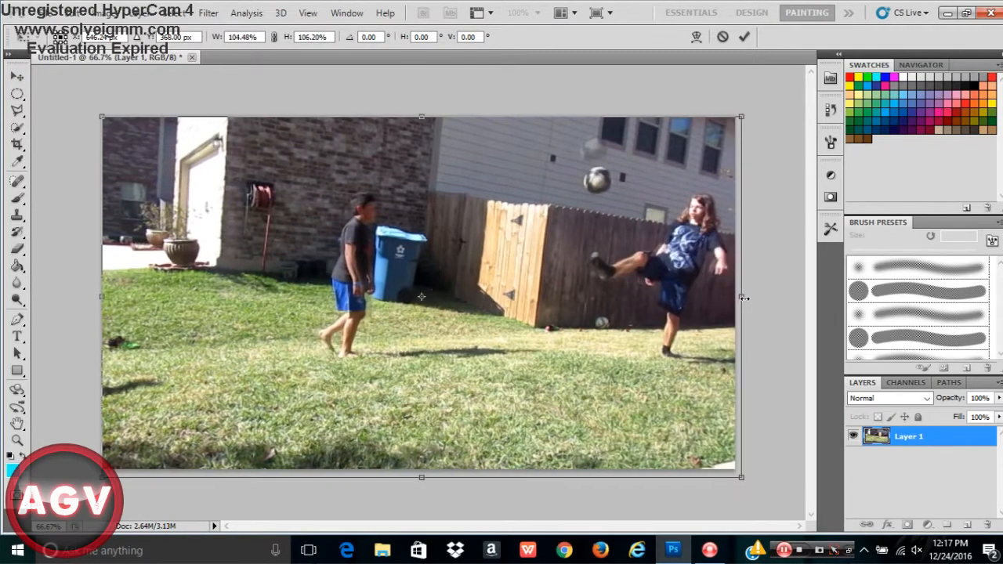
{"action": "left_click", "coordinate": [743, 37]}
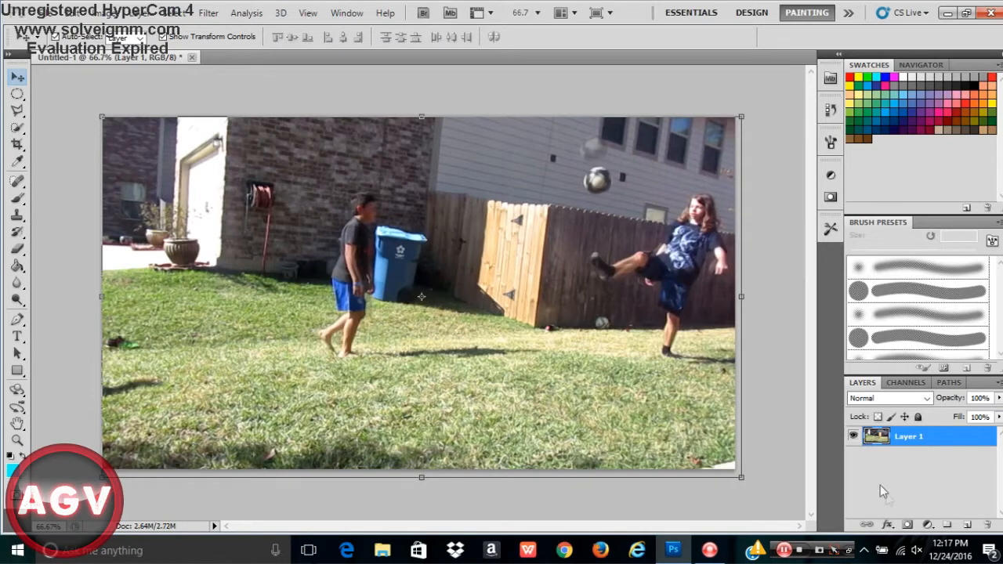
- Add a Color Overlay effect to Layer 1 and set its color to cyan, 00f0ff
{"action": "right_click", "coordinate": [903, 438]}
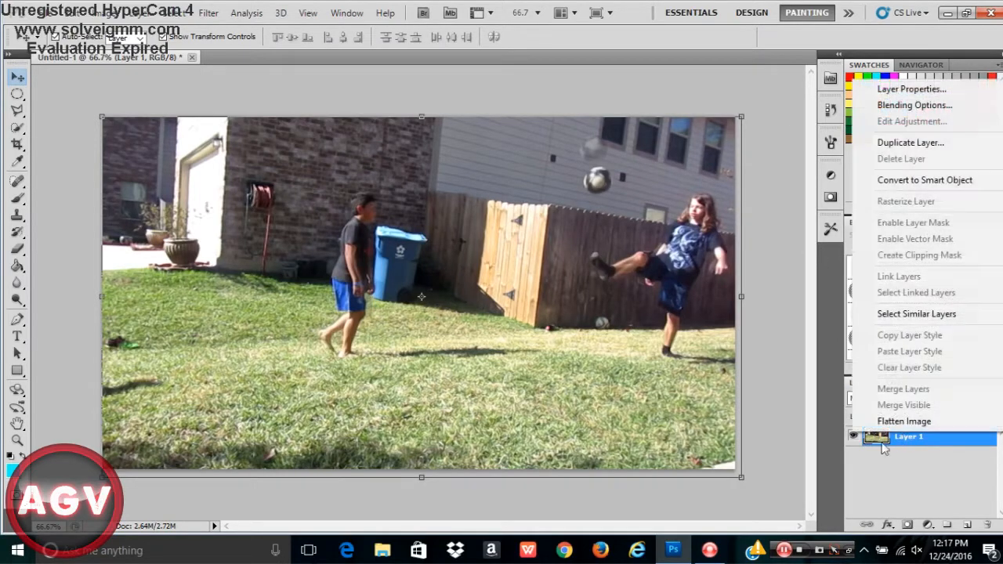
{"action": "left_click", "coordinate": [899, 107]}
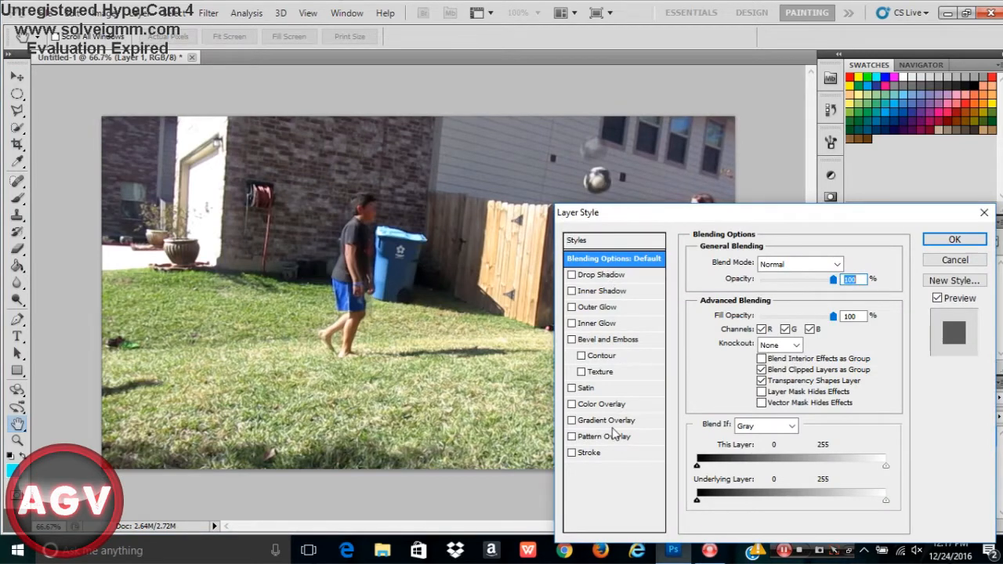
{"action": "left_click", "coordinate": [604, 405]}
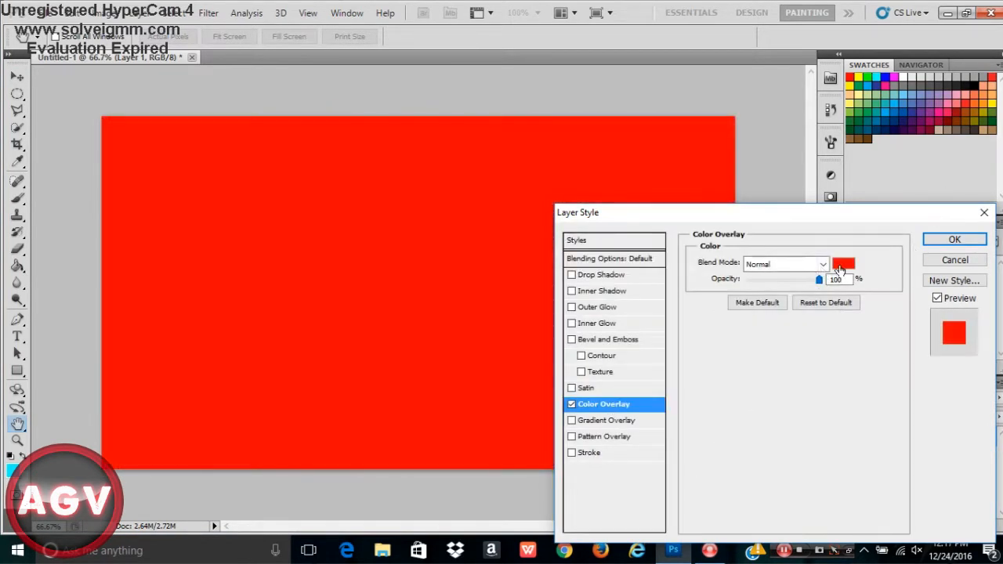
{"action": "left_click", "coordinate": [840, 265]}
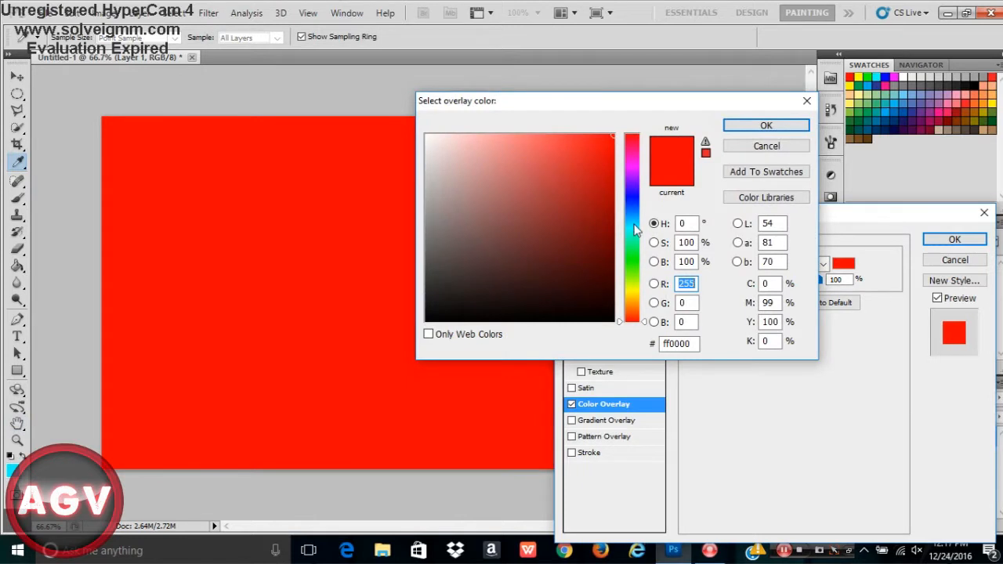
{"action": "left_click", "coordinate": [633, 222]}
{"action": "left_click", "coordinate": [764, 125]}
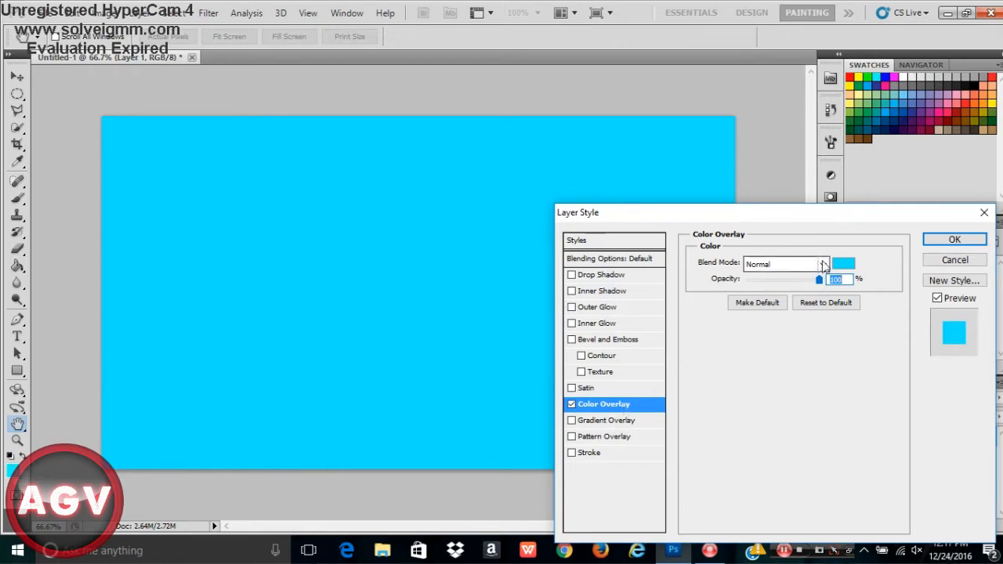
{"action": "left_click", "coordinate": [845, 266]}
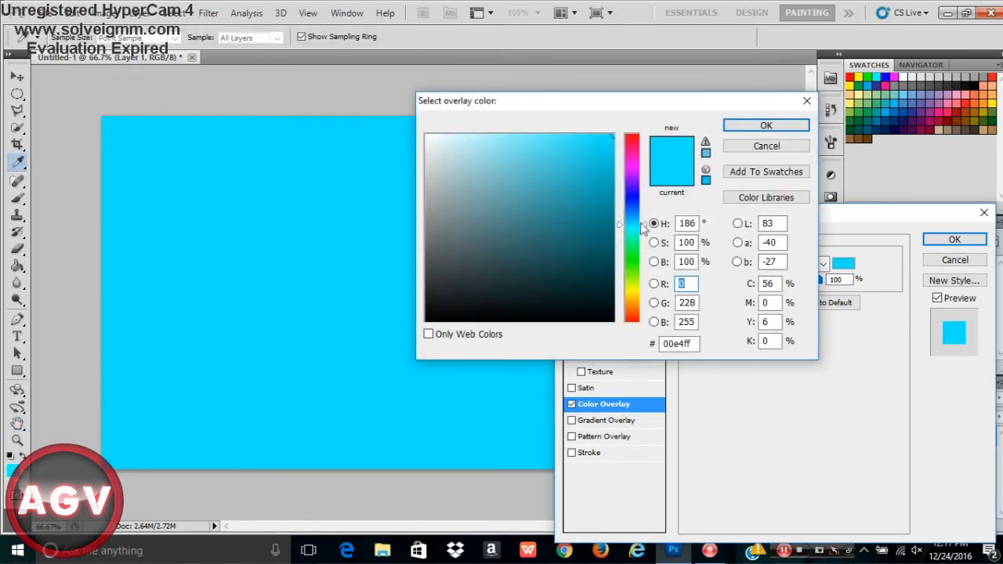
{"action": "left_click_drag", "start_coordinate": [645, 225], "coordinate": [645, 225]}
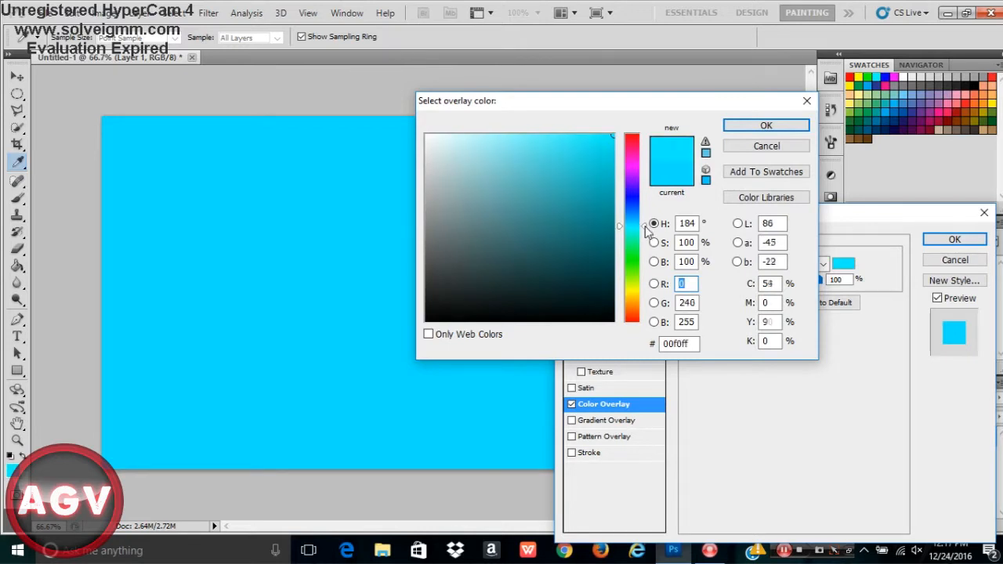
{"action": "left_click", "coordinate": [729, 124]}
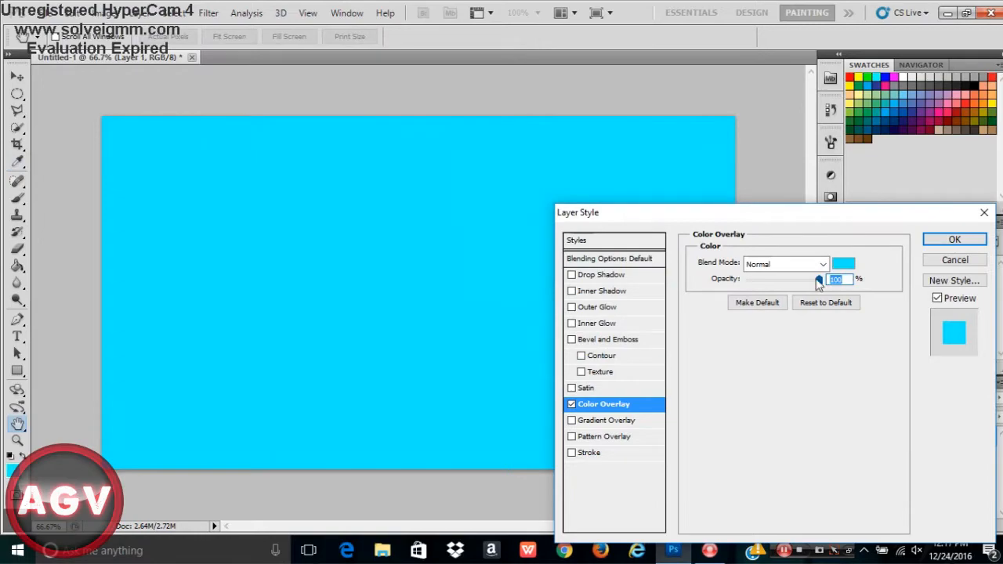
- Lower the Color Overlay's opacity to 36% and apply the layer style
{"action": "left_click_drag", "start_coordinate": [820, 282], "coordinate": [773, 284]}
{"action": "left_click_drag", "start_coordinate": [749, 222], "coordinate": [748, 163]}
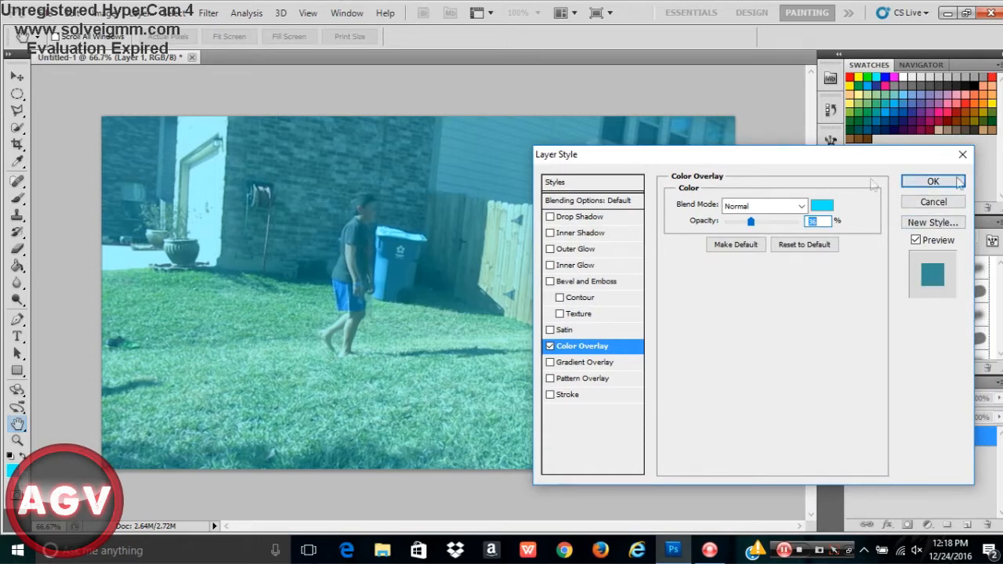
{"action": "left_click", "coordinate": [909, 180]}
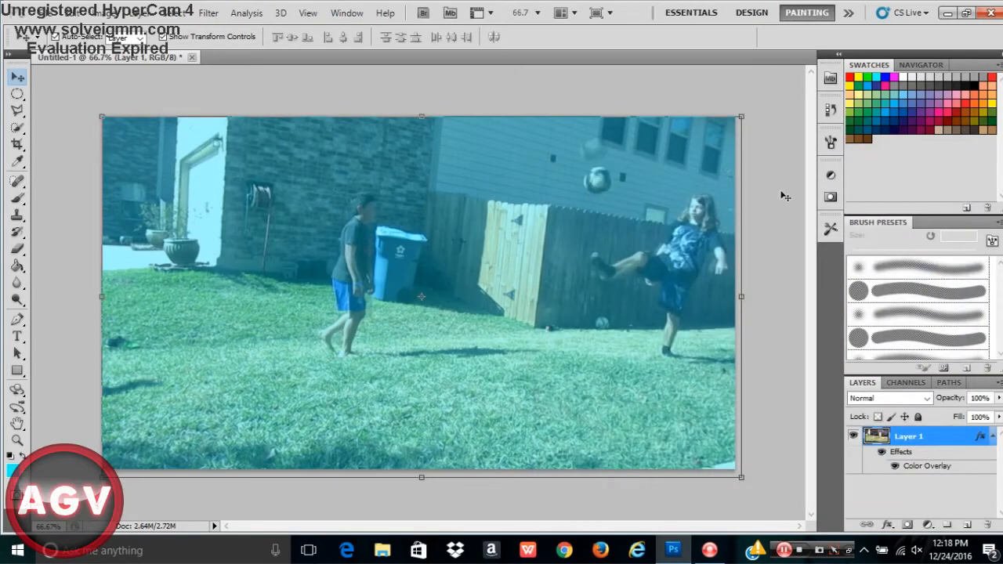
- Open the finished thumbnail PS CS5 TUT TN.png from the desktop in the image viewer as a reference
{"action": "left_click", "coordinate": [947, 13]}
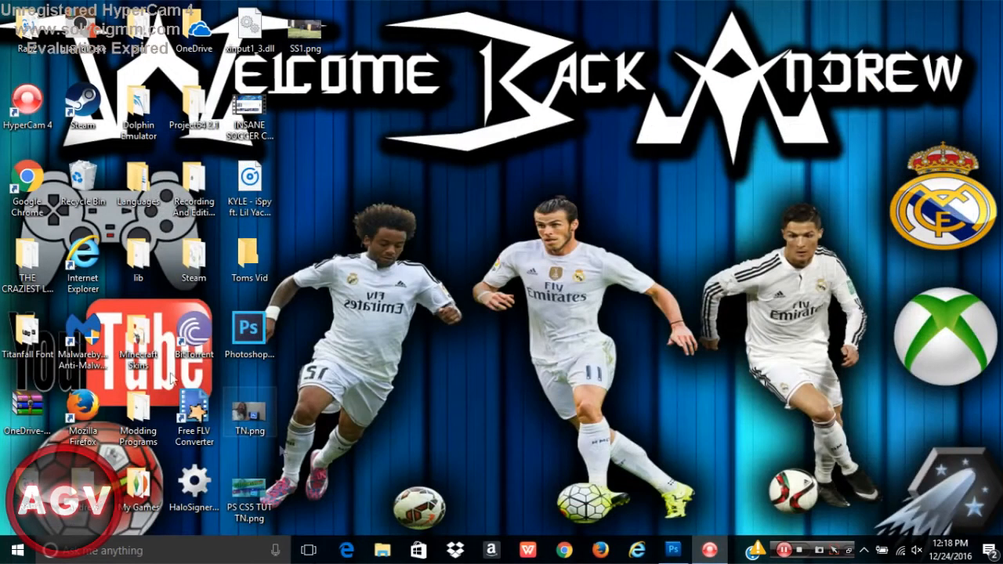
{"action": "double_click", "coordinate": [249, 490]}
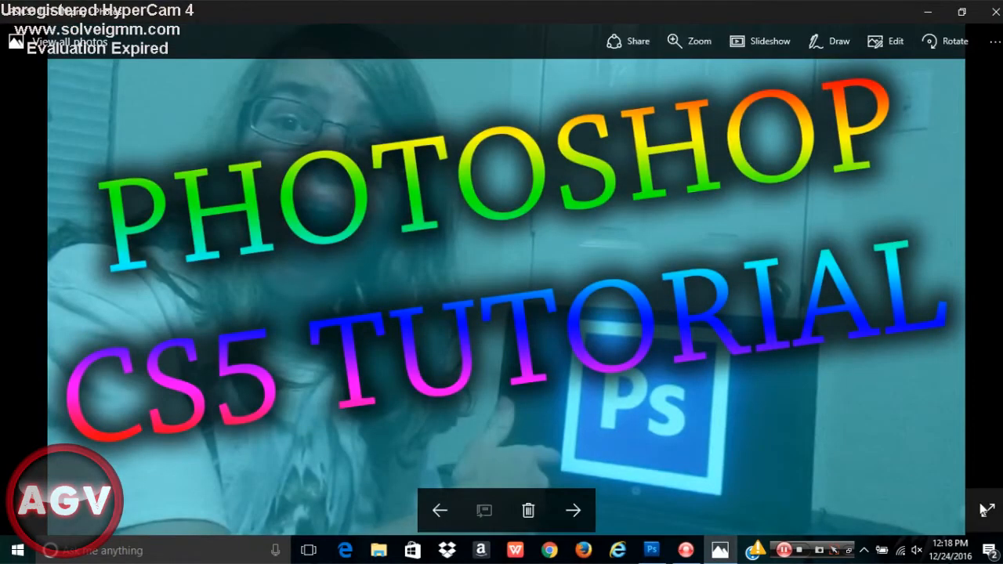
- View the reference thumbnail in full screen, close it, and return to the Photoshop document
{"action": "left_click", "coordinate": [986, 510]}
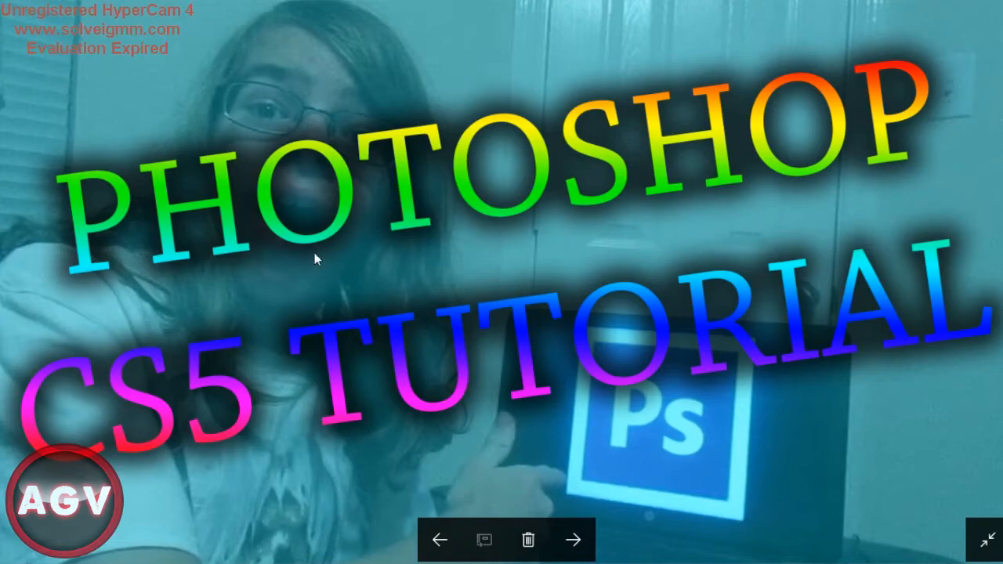
{"action": "left_click", "coordinate": [987, 539]}
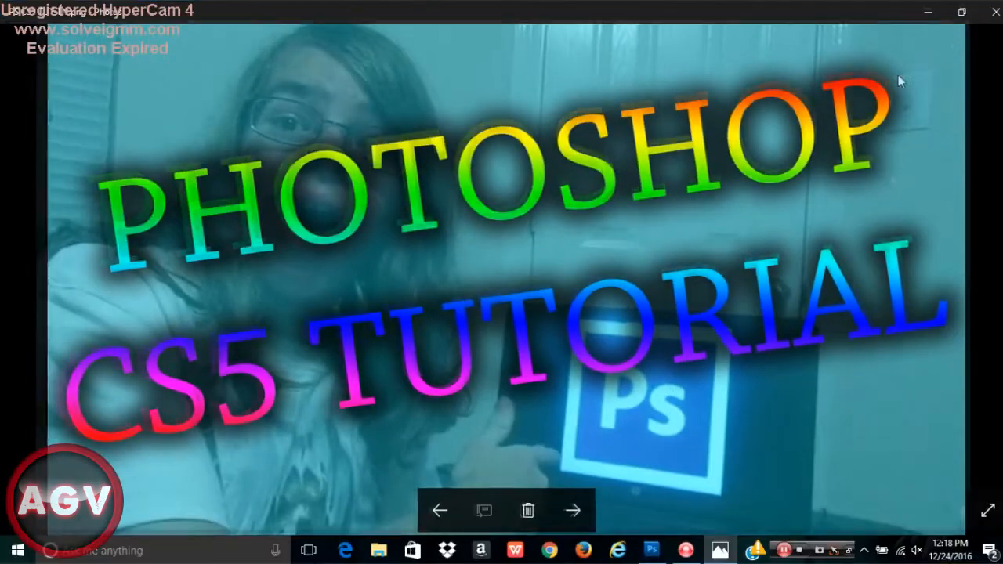
{"action": "left_click", "coordinate": [989, 11]}
{"action": "left_click", "coordinate": [655, 550]}
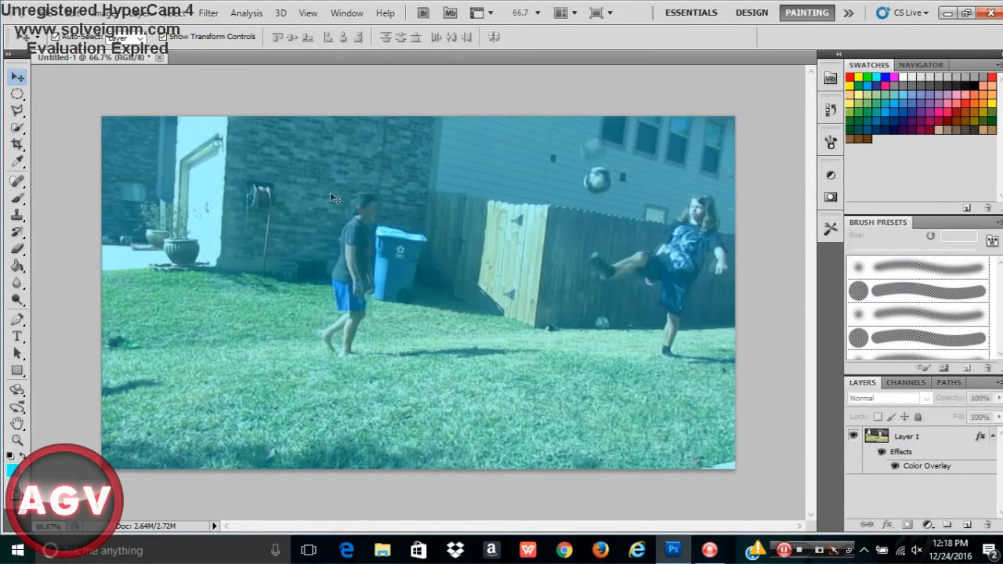
- Add the text "Insane Soccer Skills" along the picture's upper edge in cyan 195 pt Chaparral Pro and shift it toward the picture's left side
{"action": "left_click", "coordinate": [17, 336]}
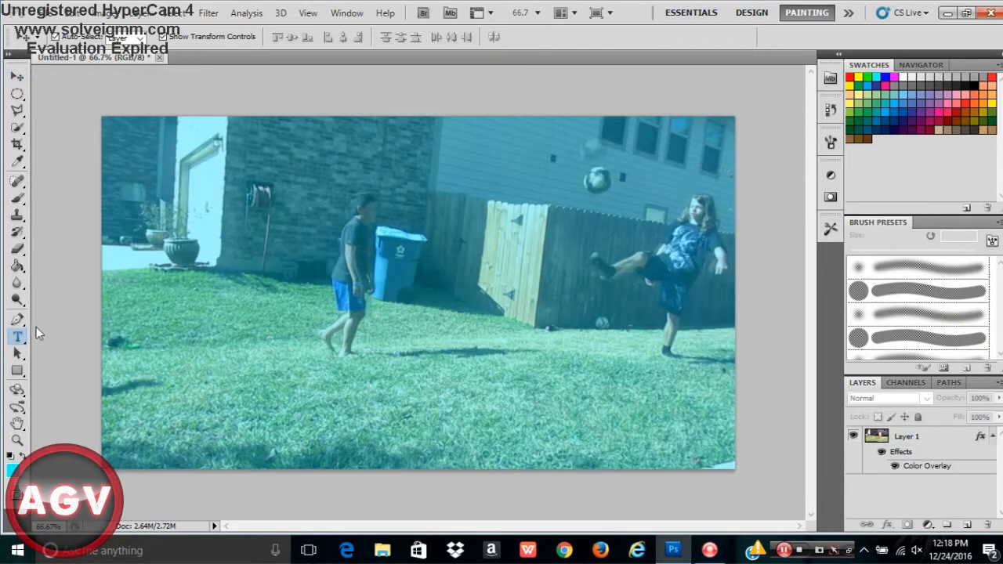
{"action": "left_click", "coordinate": [28, 333]}
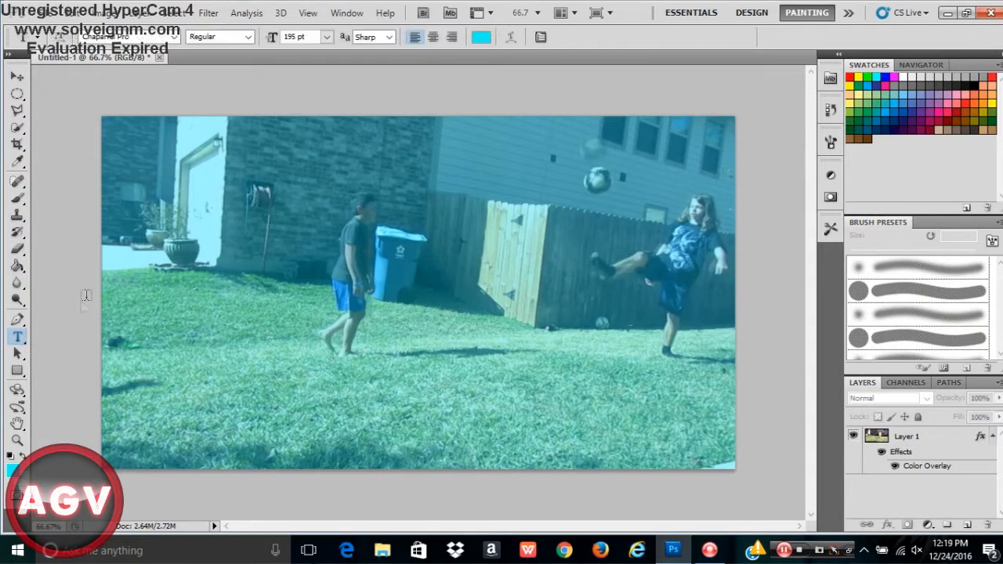
{"action": "left_click", "coordinate": [231, 181]}
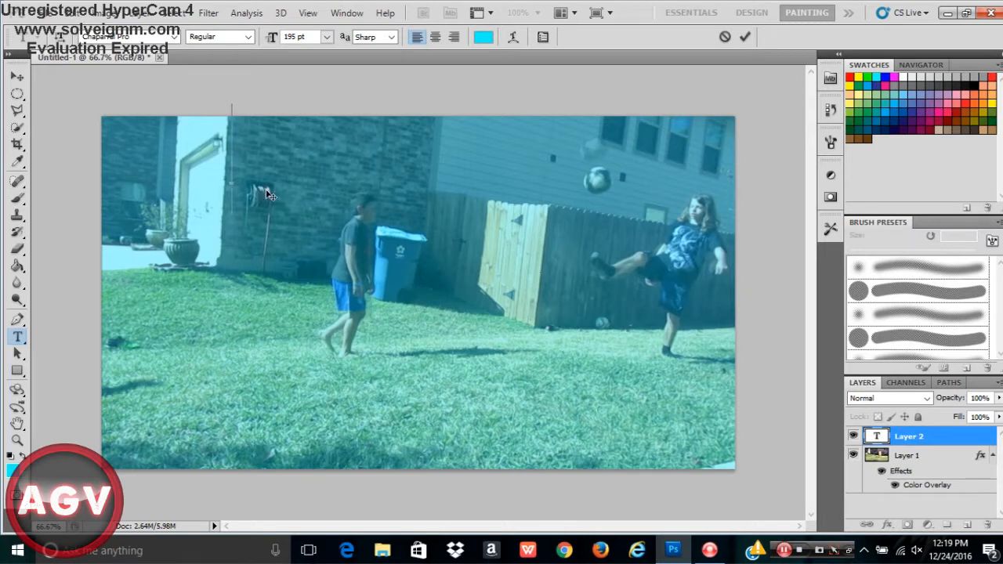
{"action": "type", "text": "Insane Soccer"}
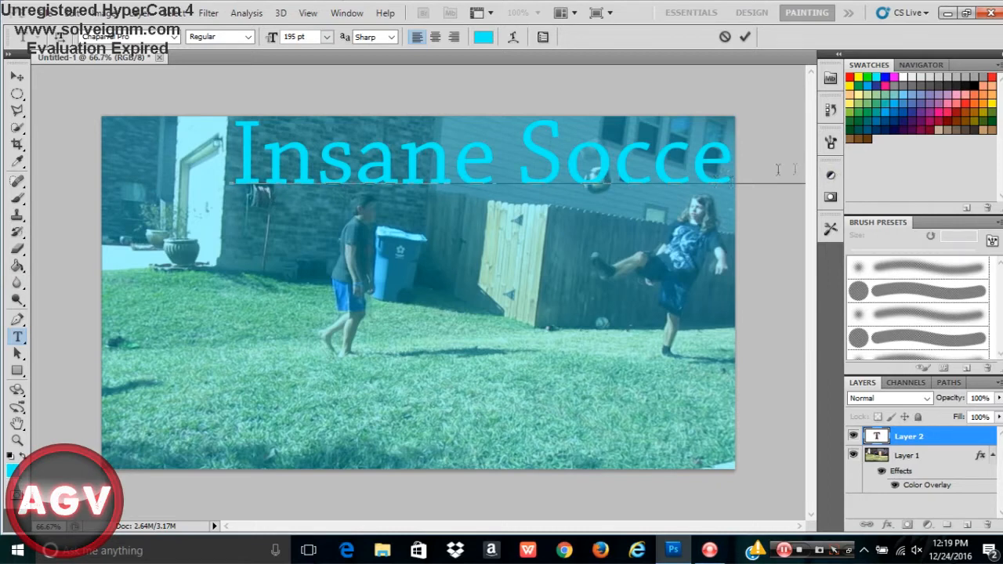
{"action": "left_click_drag", "start_coordinate": [390, 92], "coordinate": [281, 92]}
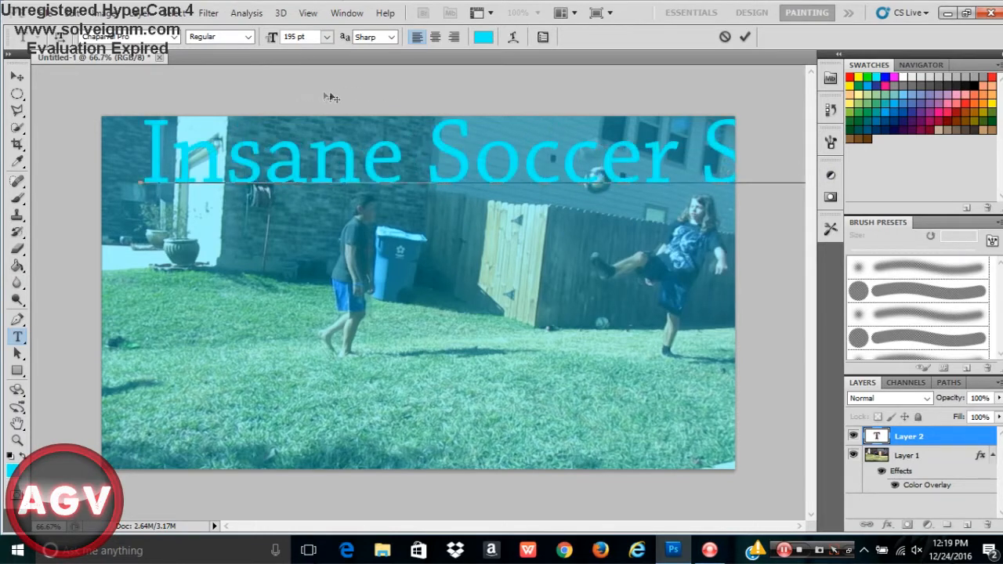
{"action": "left_click", "coordinate": [669, 149]}
- Rotate the Insane Soccer Skills text to about -8.98° and move it down across the middle of the picture
{"action": "left_click_drag", "start_coordinate": [112, 170], "coordinate": [998, 171]}
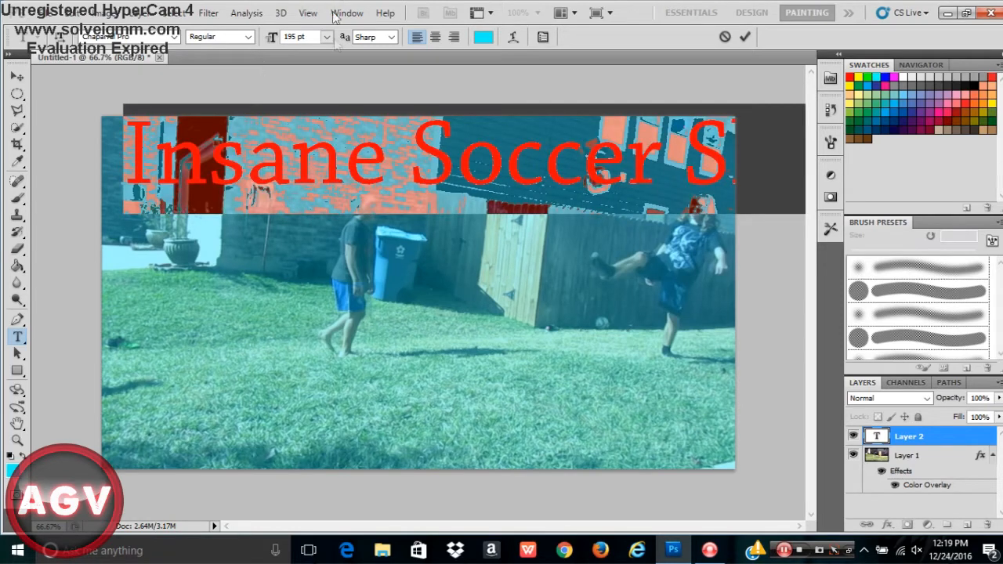
{"action": "left_click", "coordinate": [78, 14]}
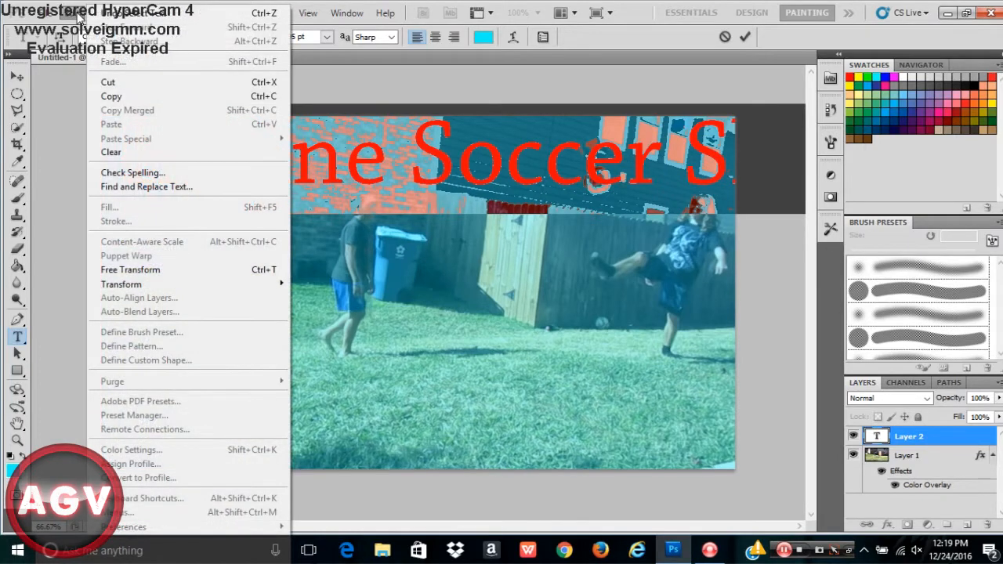
{"action": "mouse_move", "coordinate": [168, 284]}
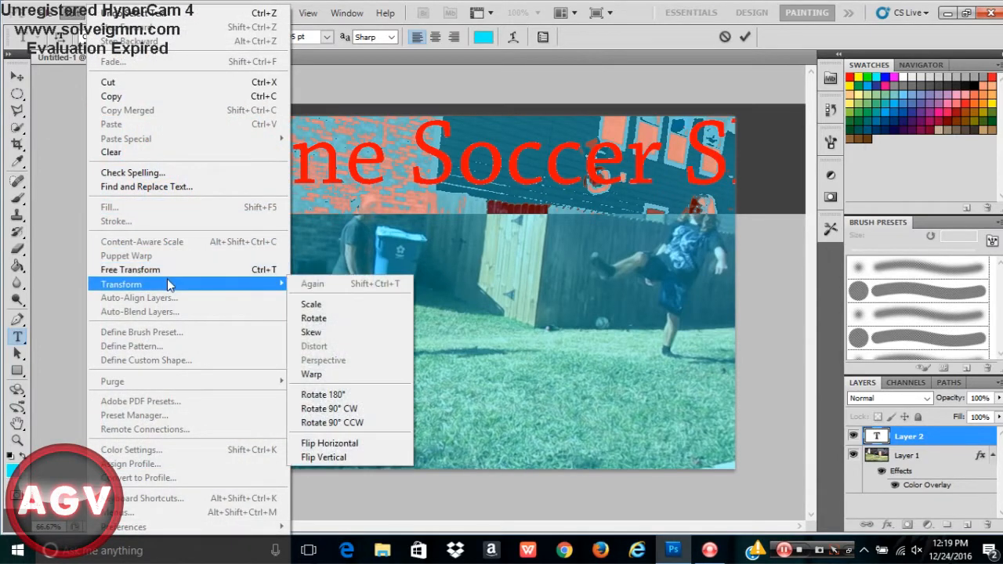
{"action": "left_click", "coordinate": [314, 318]}
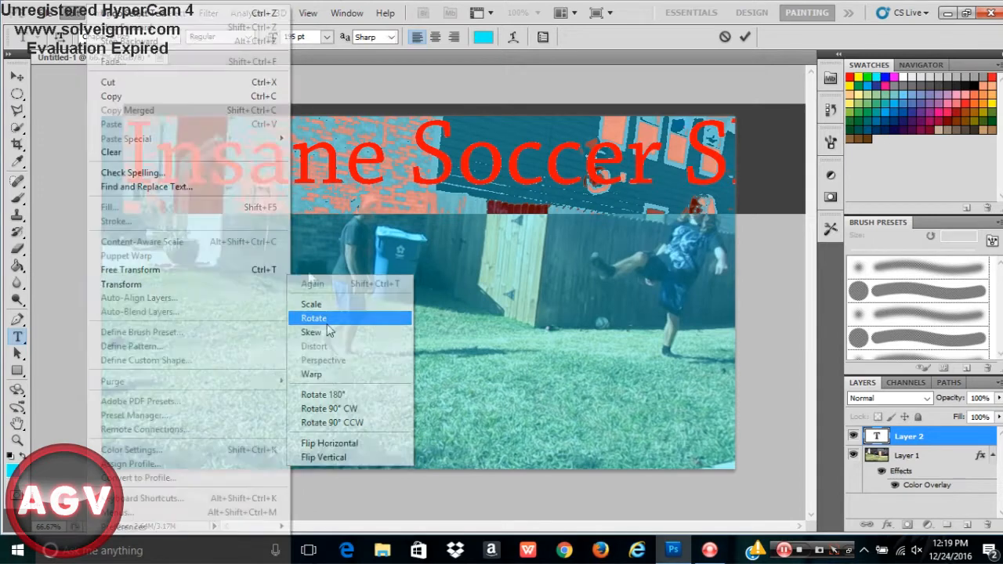
{"action": "left_click_drag", "start_coordinate": [117, 88], "coordinate": [203, 130]}
{"action": "left_click_drag", "start_coordinate": [391, 143], "coordinate": [402, 229]}
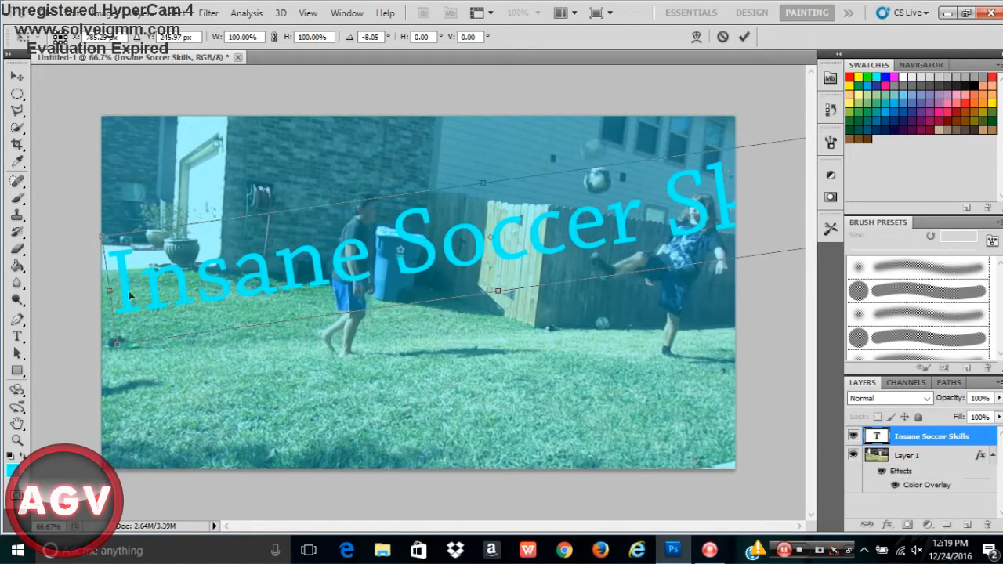
{"action": "left_click_drag", "start_coordinate": [379, 248], "coordinate": [380, 251]}
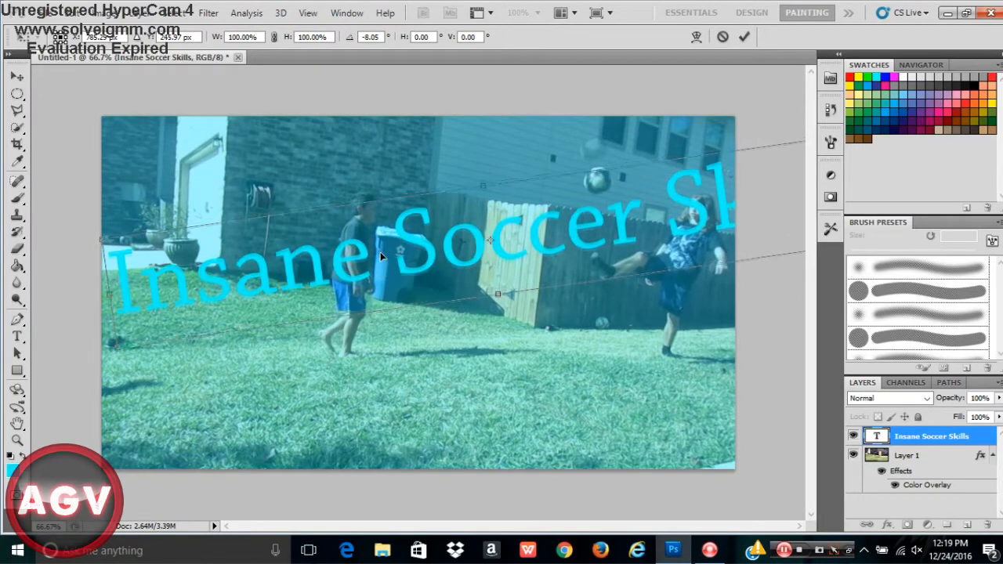
{"action": "left_click_drag", "start_coordinate": [180, 170], "coordinate": [178, 175]}
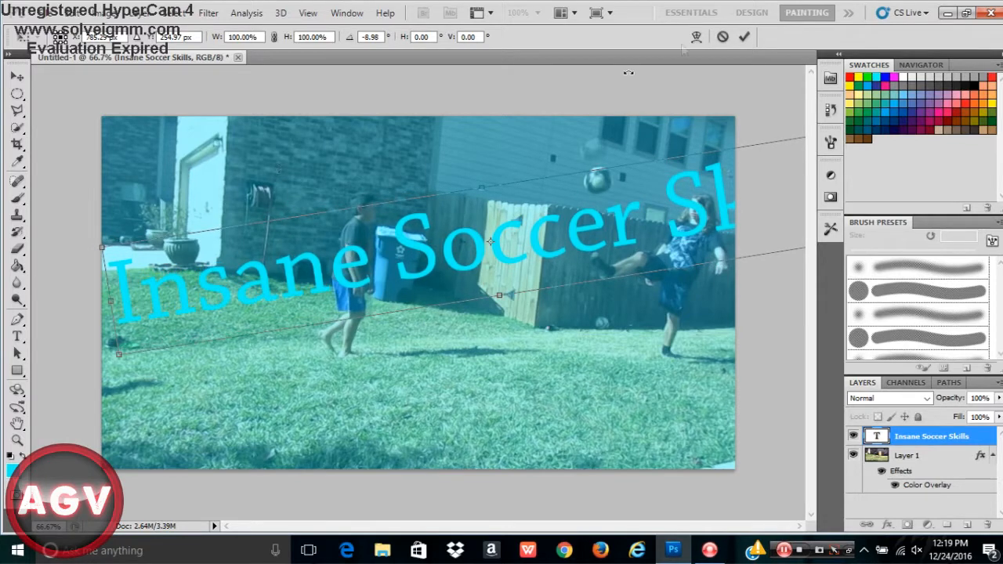
{"action": "left_click", "coordinate": [745, 36]}
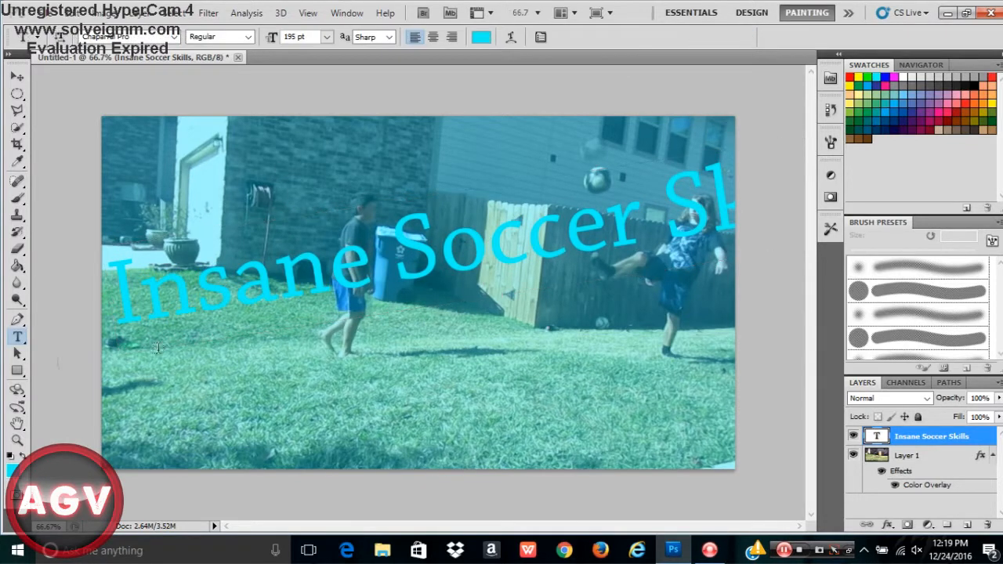
- Set the font size of the Insane Soccer Skills text to 150 pt
{"action": "triple_click", "coordinate": [114, 316]}
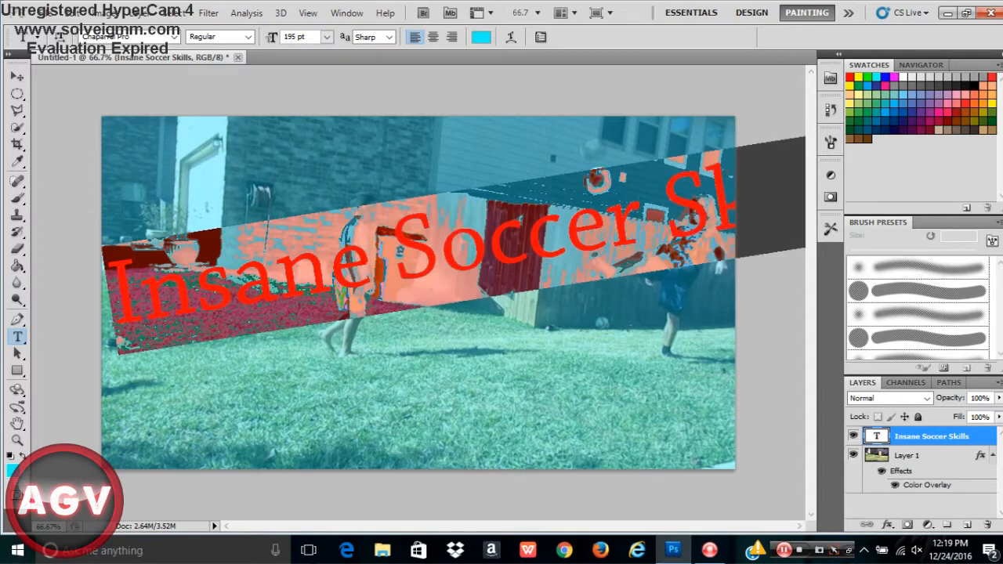
{"action": "left_click", "coordinate": [326, 36]}
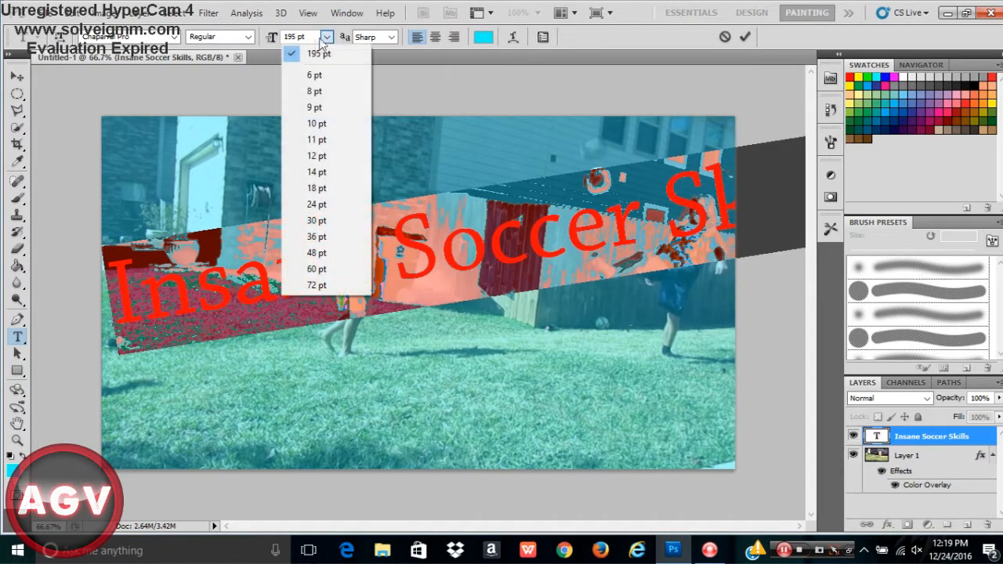
{"action": "left_click", "coordinate": [317, 285]}
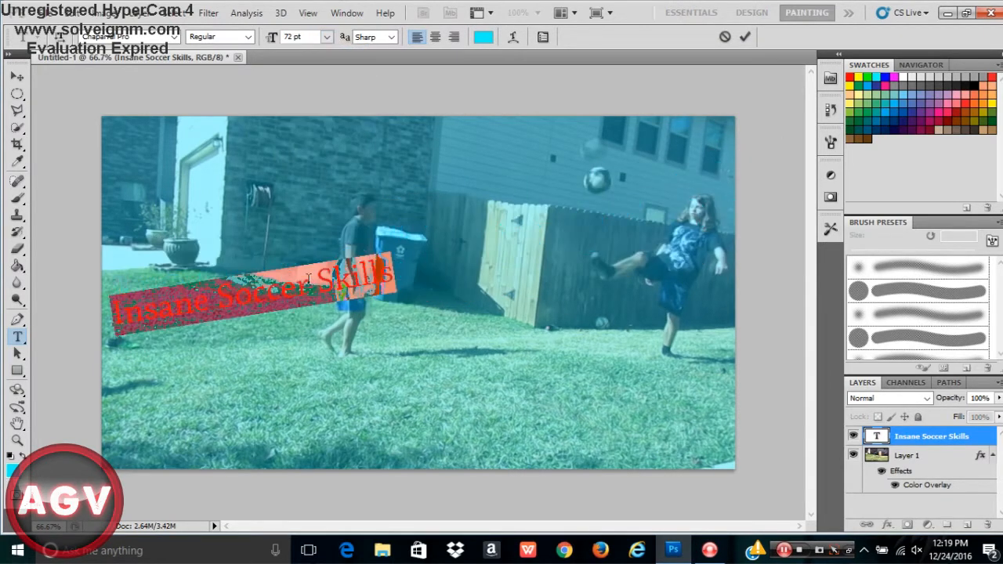
{"action": "left_click", "coordinate": [275, 39]}
{"action": "type", "text": "100"}
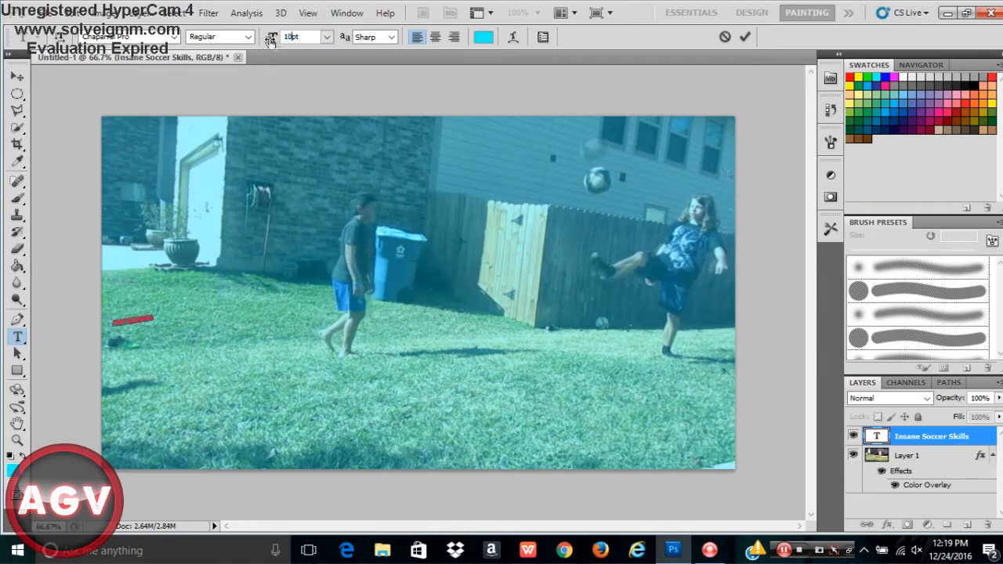
{"action": "key", "text": "Return"}
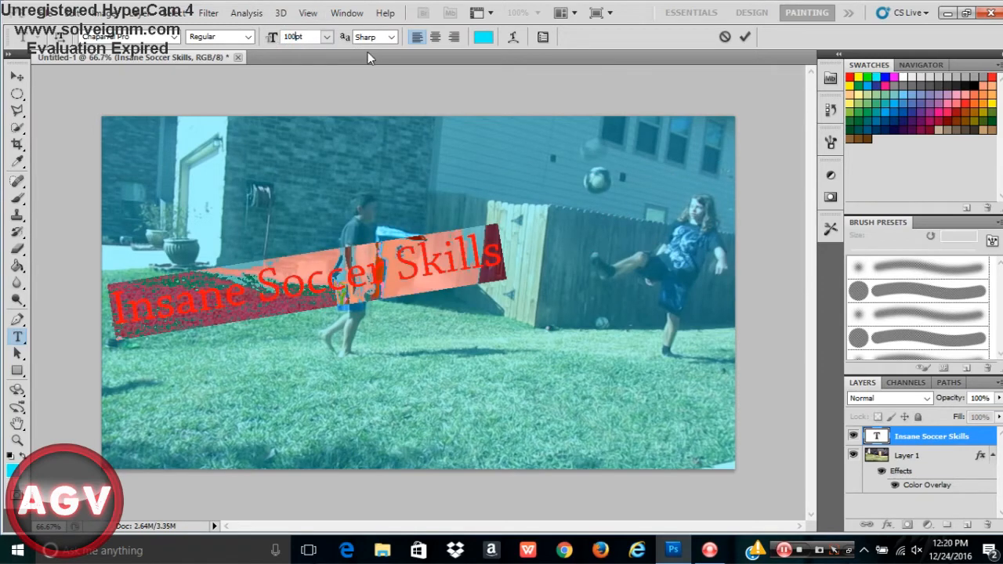
{"action": "type", "text": "15"}
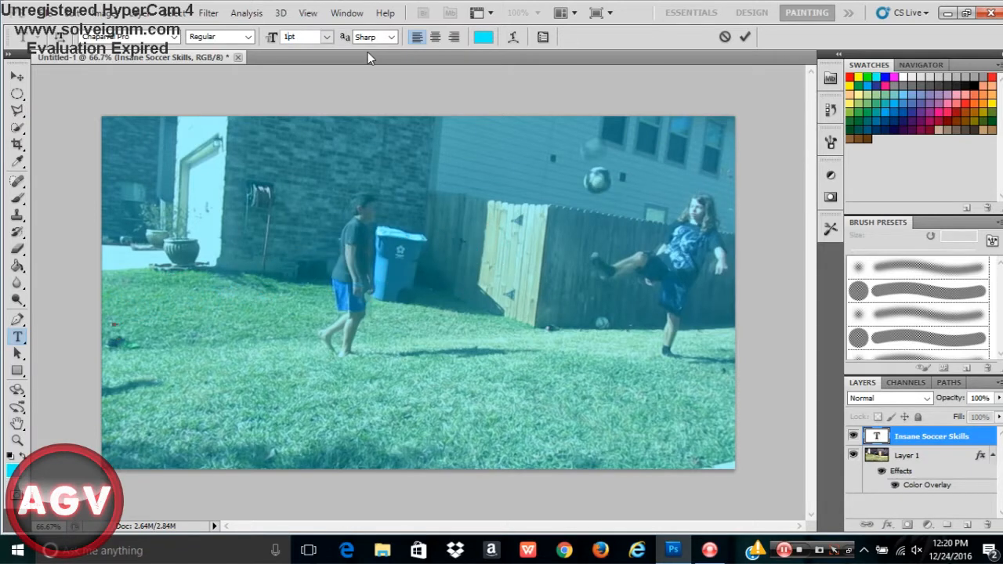
{"action": "type", "text": "0"}
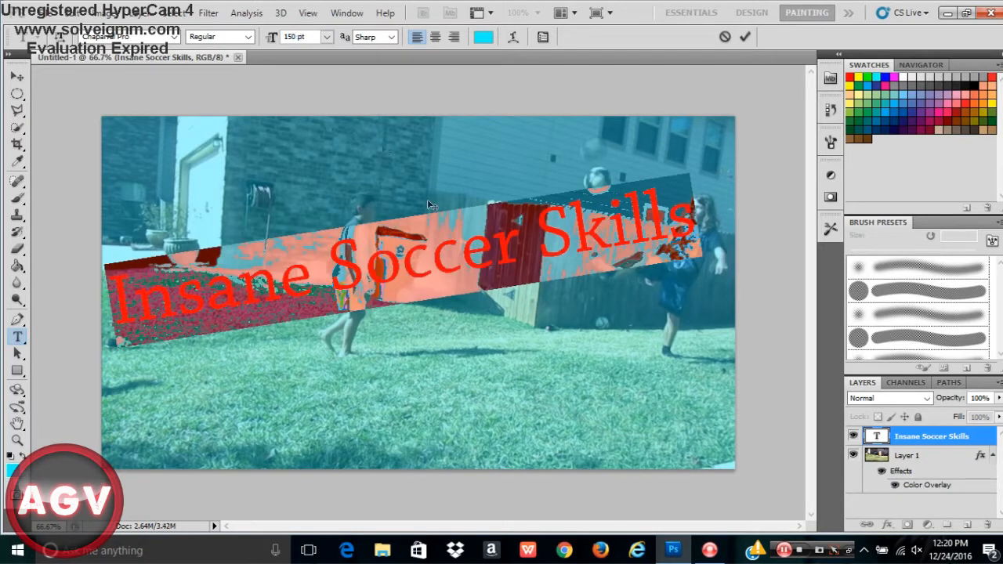
{"action": "left_click", "coordinate": [745, 39]}
{"action": "left_click_drag", "start_coordinate": [698, 211], "coordinate": [110, 313]}
{"action": "left_click", "coordinate": [484, 38]}
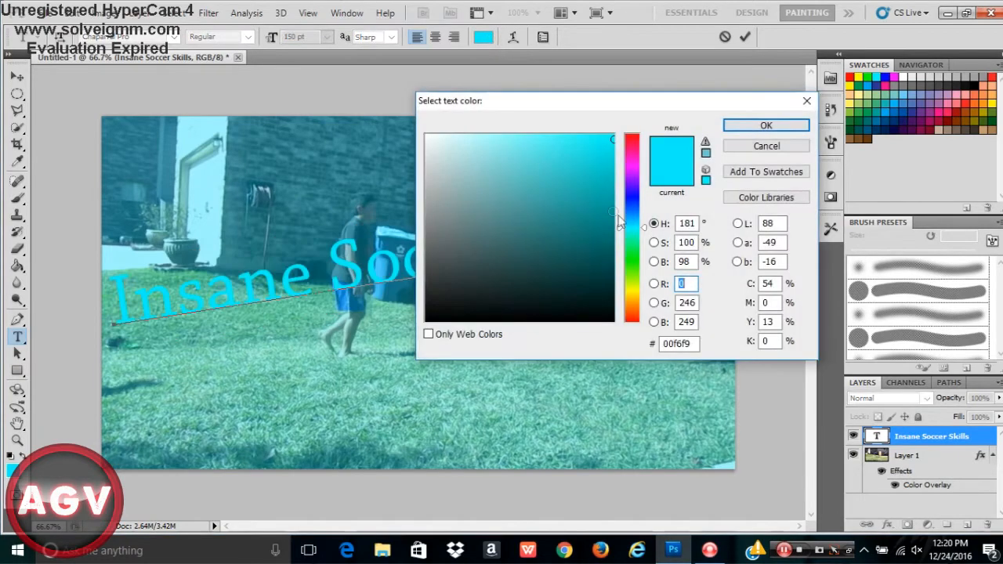
{"action": "left_click", "coordinate": [806, 101]}
{"action": "left_click", "coordinate": [697, 205]}
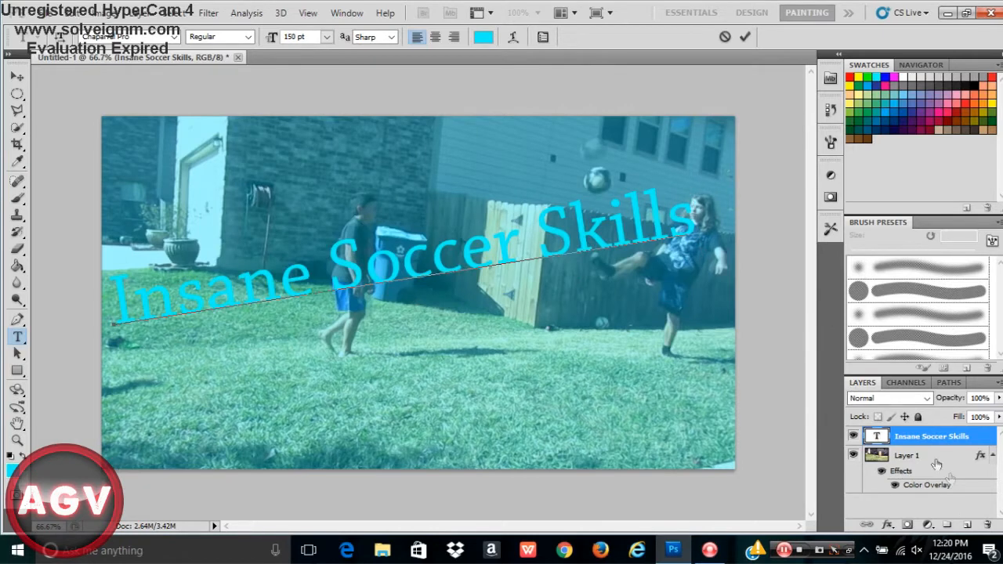
- Add a Gradient Overlay effect to the Insane Soccer Skills text layer and open its gradient presets
{"action": "left_click", "coordinate": [921, 439]}
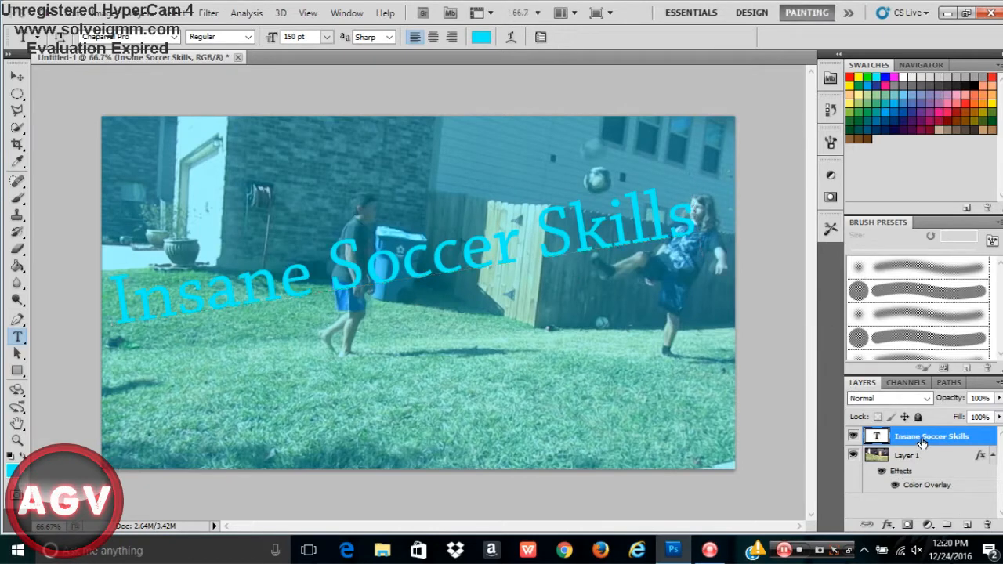
{"action": "right_click", "coordinate": [921, 441]}
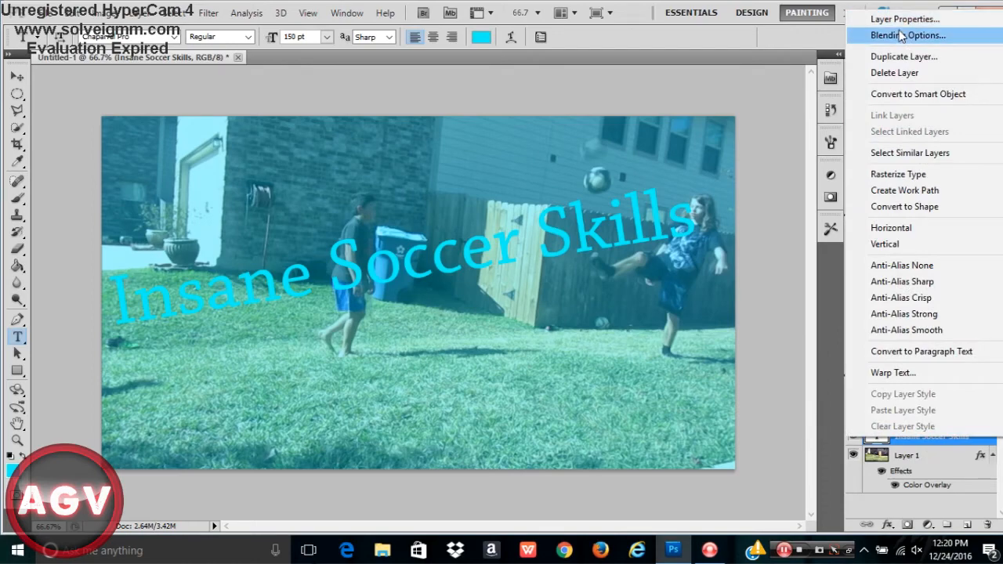
{"action": "left_click", "coordinate": [902, 35]}
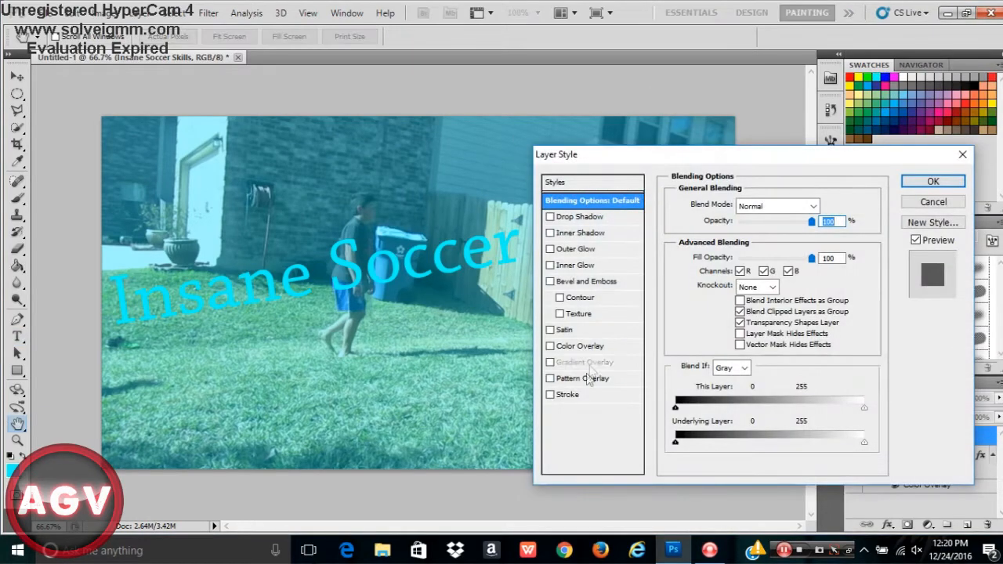
{"action": "left_click", "coordinate": [586, 363]}
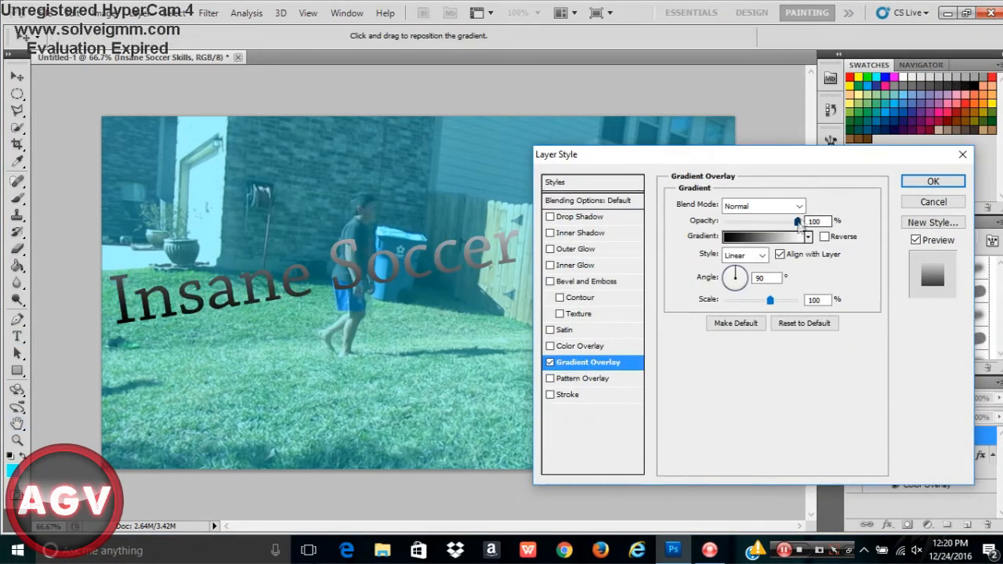
{"action": "left_click", "coordinate": [809, 237]}
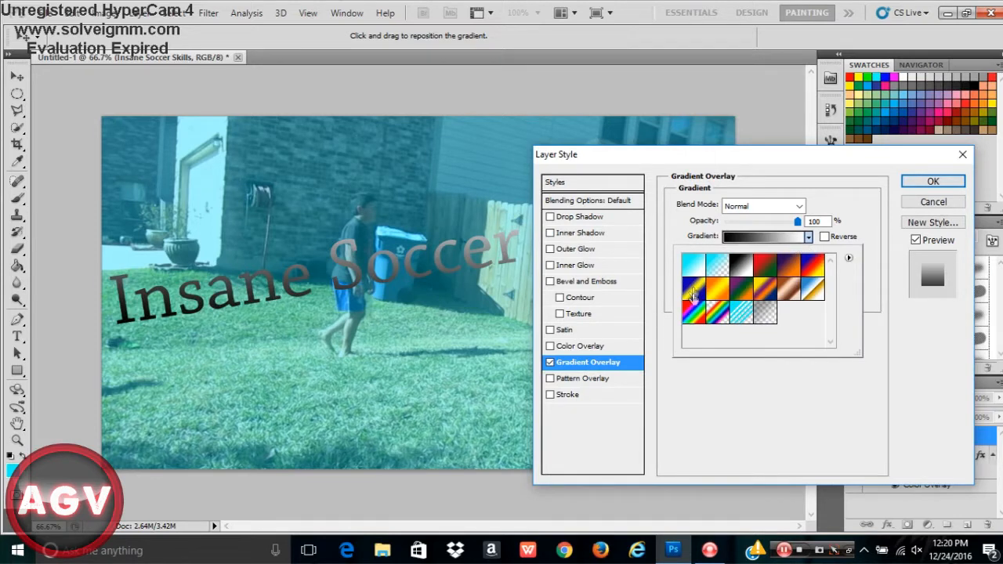
- Try several multicolored gradient presets on the text's Gradient Overlay
{"action": "left_click", "coordinate": [693, 292]}
{"action": "left_click", "coordinate": [742, 290]}
{"action": "left_click", "coordinate": [758, 297]}
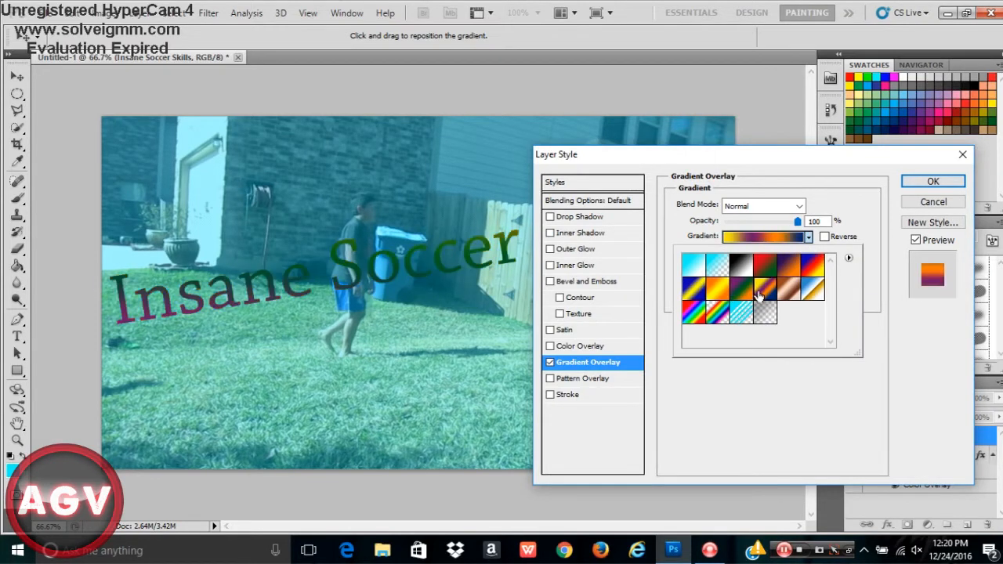
{"action": "left_click", "coordinate": [766, 263]}
{"action": "left_click", "coordinate": [813, 271]}
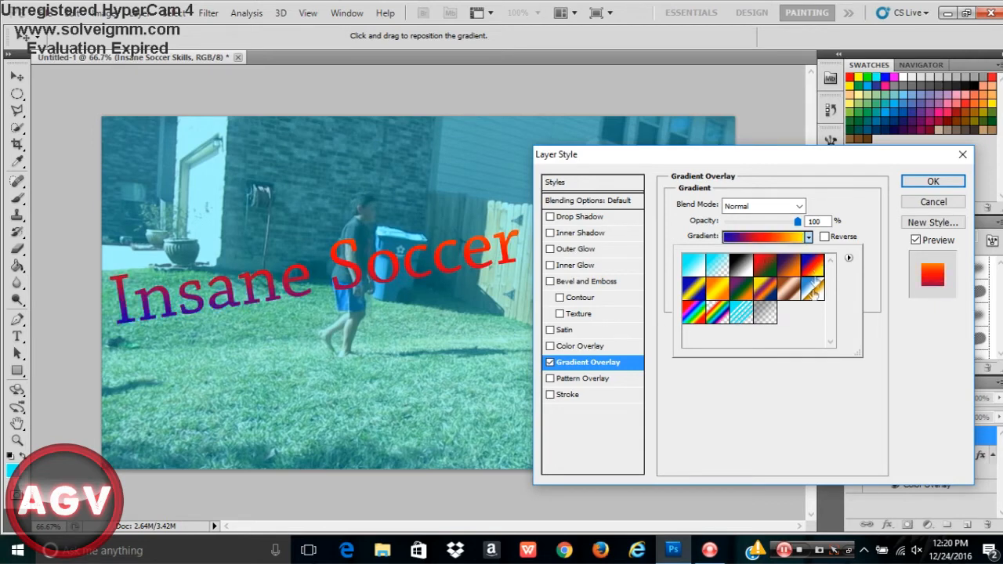
{"action": "left_click", "coordinate": [813, 287]}
{"action": "left_click", "coordinate": [788, 289]}
{"action": "left_click", "coordinate": [765, 290]}
- Choose the orange-yellow-orange gradient for the text's overlay and apply the layer style
{"action": "left_click", "coordinate": [719, 293]}
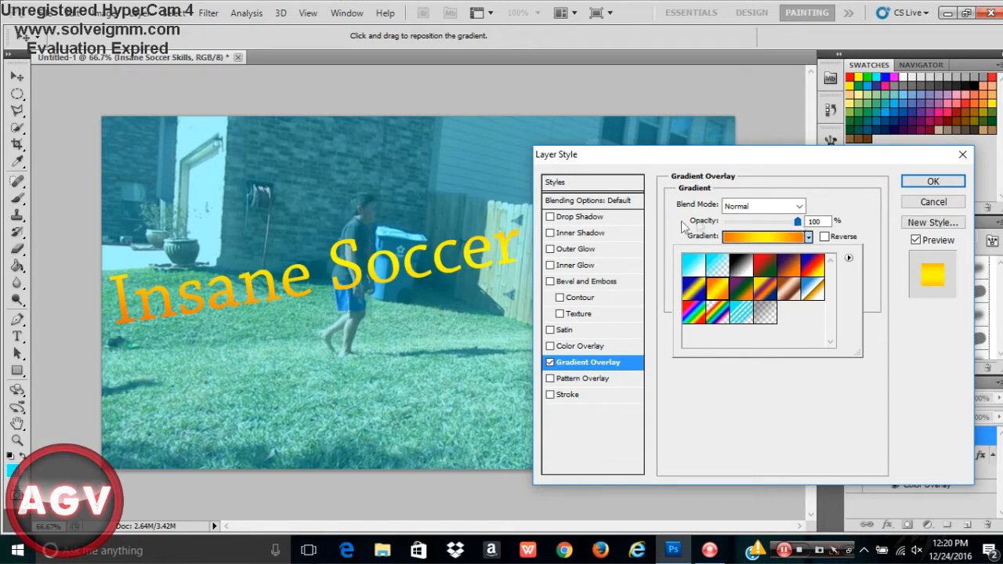
{"action": "left_click_drag", "start_coordinate": [797, 222], "coordinate": [829, 212]}
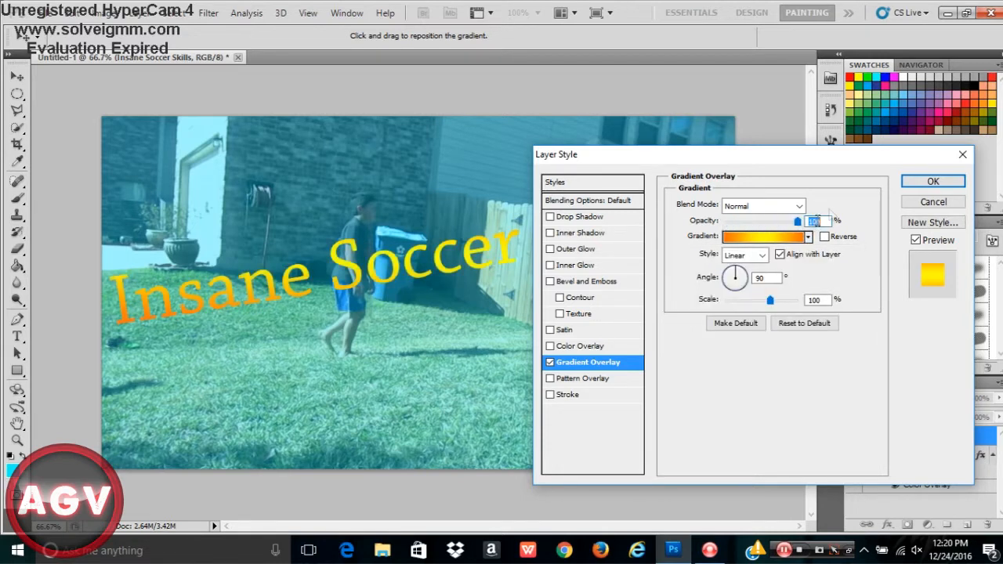
{"action": "left_click", "coordinate": [931, 180]}
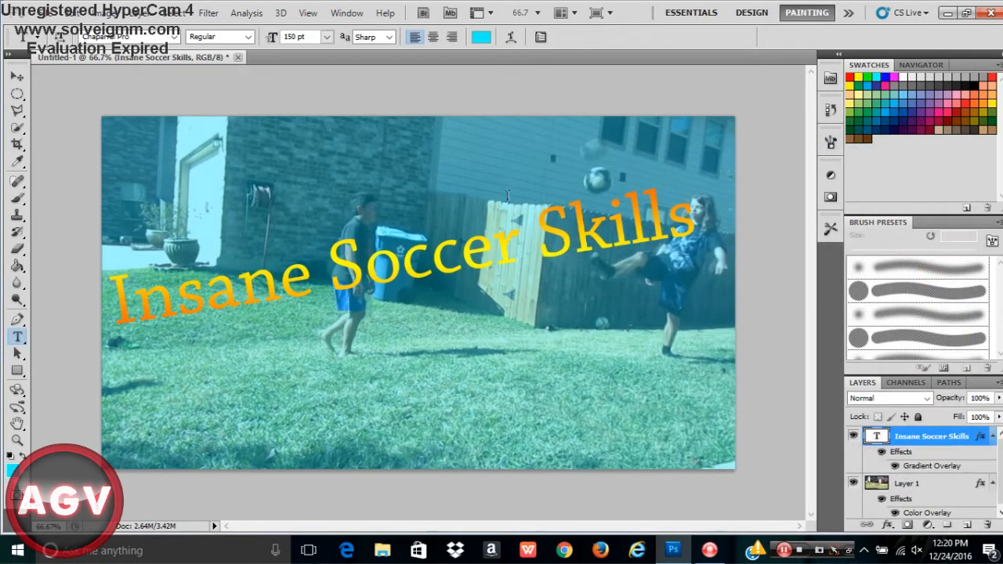
- Shift the whole Insane Soccer Skills text slightly to the right so it sits centered across the image
{"action": "left_click_drag", "start_coordinate": [697, 222], "coordinate": [93, 260]}
{"action": "left_click_drag", "start_coordinate": [440, 184], "coordinate": [462, 187]}
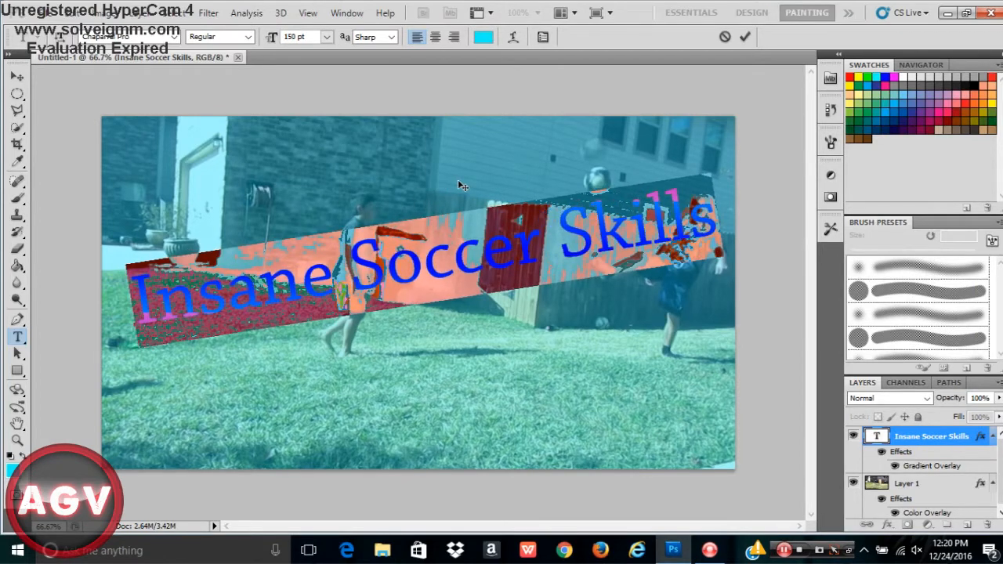
{"action": "left_click", "coordinate": [723, 214]}
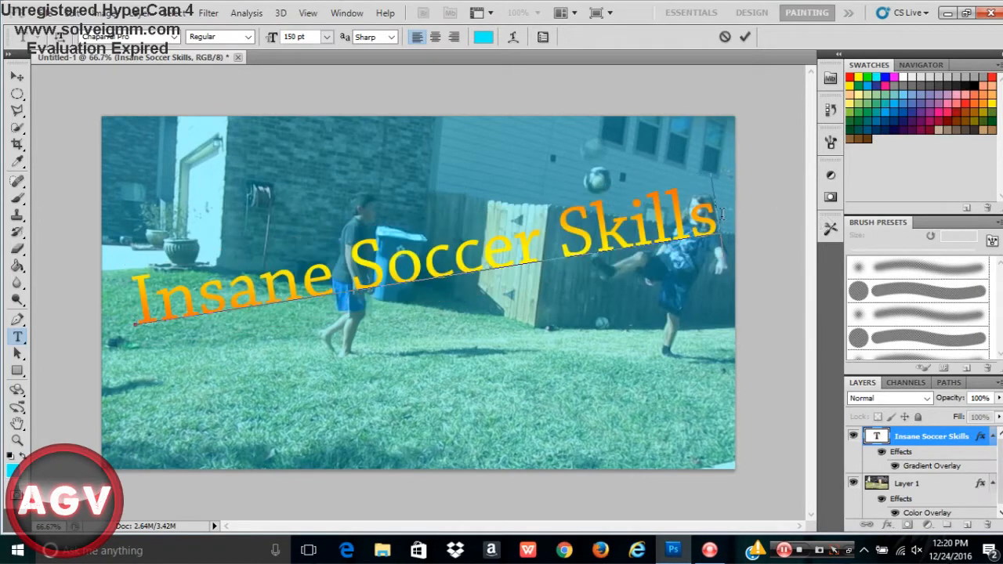
- Add a Drop Shadow effect to the Insane Soccer Skills layer with 0 px distance and 100% spread
{"action": "left_click", "coordinate": [913, 441]}
{"action": "right_click", "coordinate": [913, 441]}
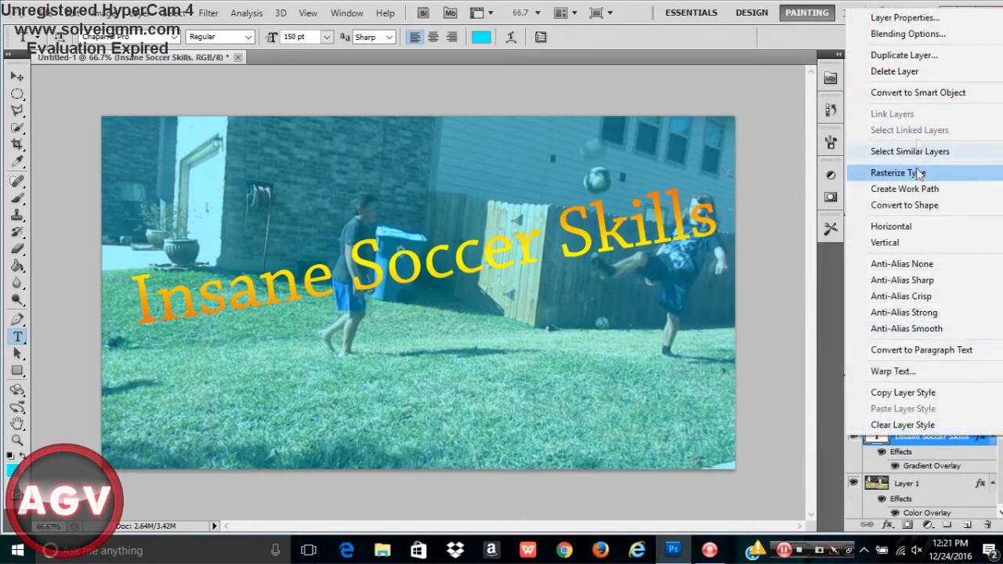
{"action": "left_click", "coordinate": [909, 36]}
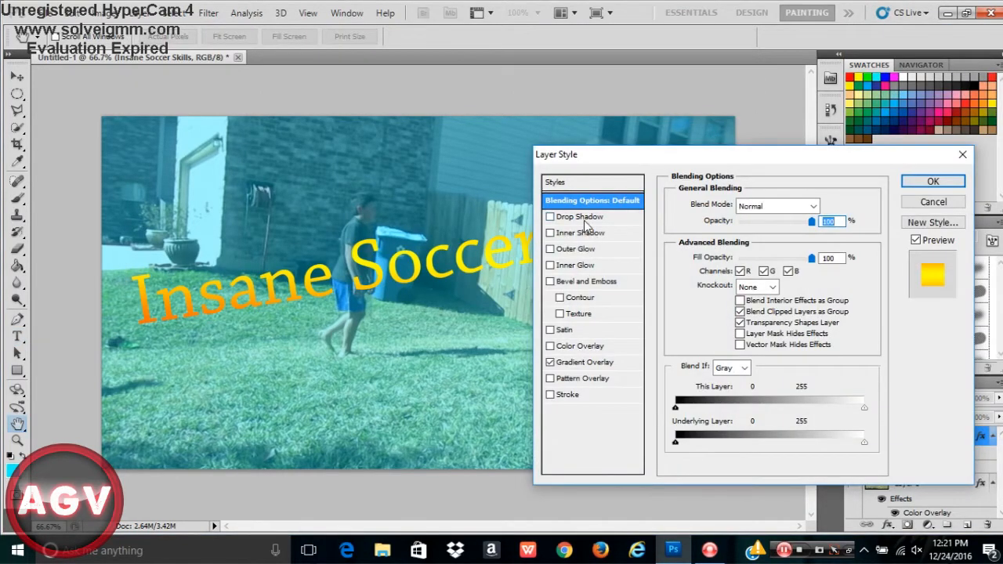
{"action": "left_click", "coordinate": [580, 217]}
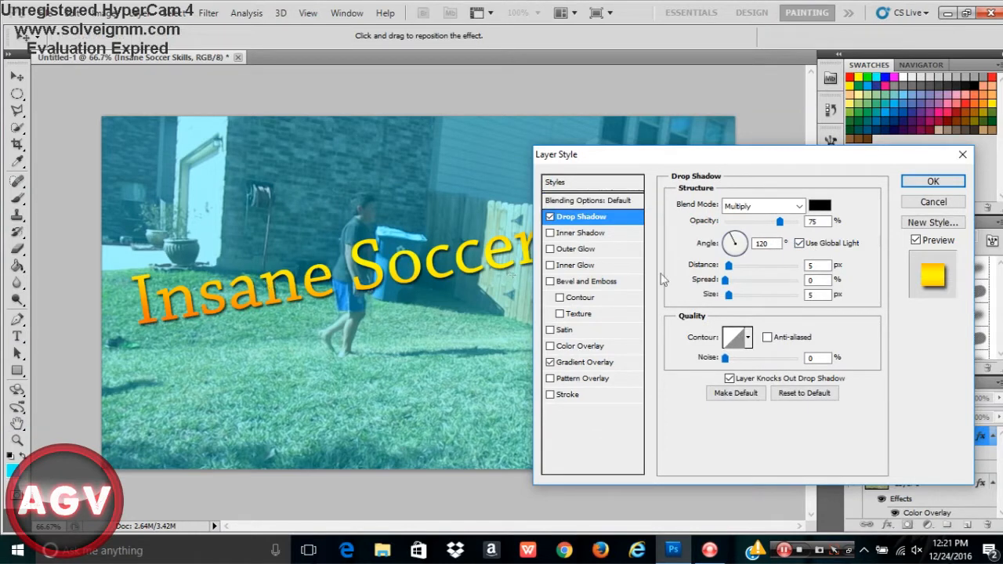
{"action": "left_click_drag", "start_coordinate": [729, 266], "coordinate": [814, 284]}
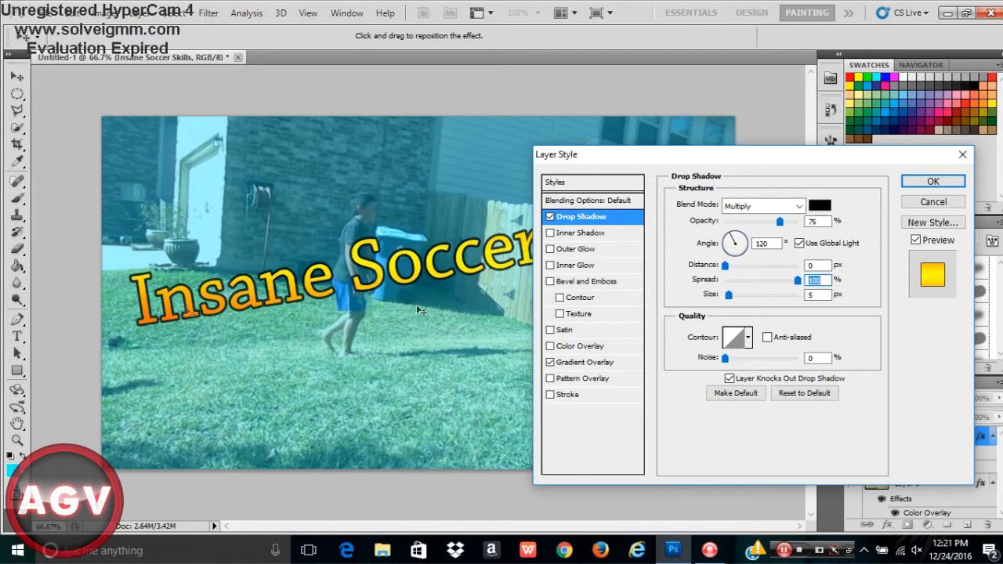
- Try softer and tighter looks for the text's drop shadow by varying its distance, spread and size
{"action": "left_click_drag", "start_coordinate": [796, 281], "coordinate": [747, 289]}
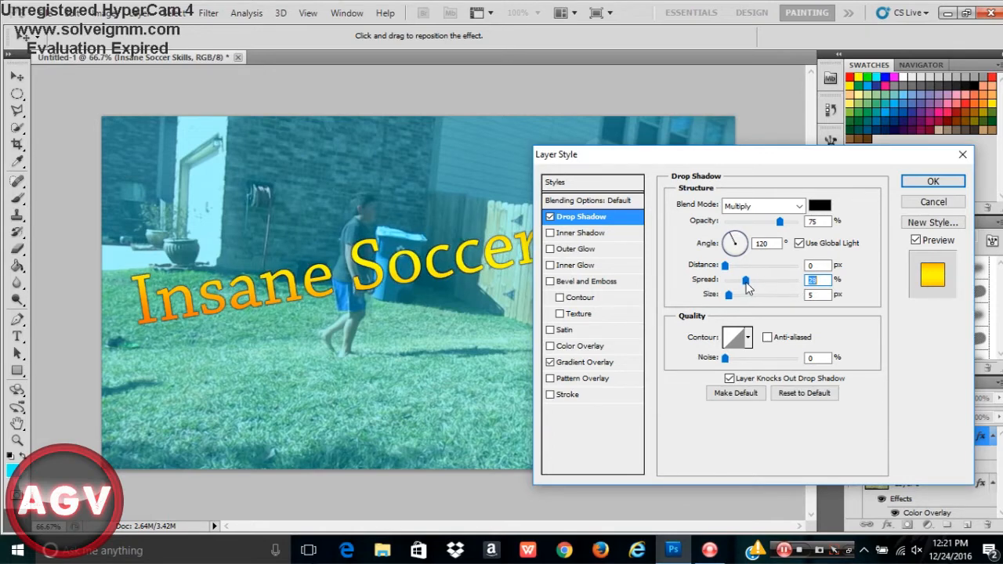
{"action": "left_click_drag", "start_coordinate": [748, 288], "coordinate": [789, 295]}
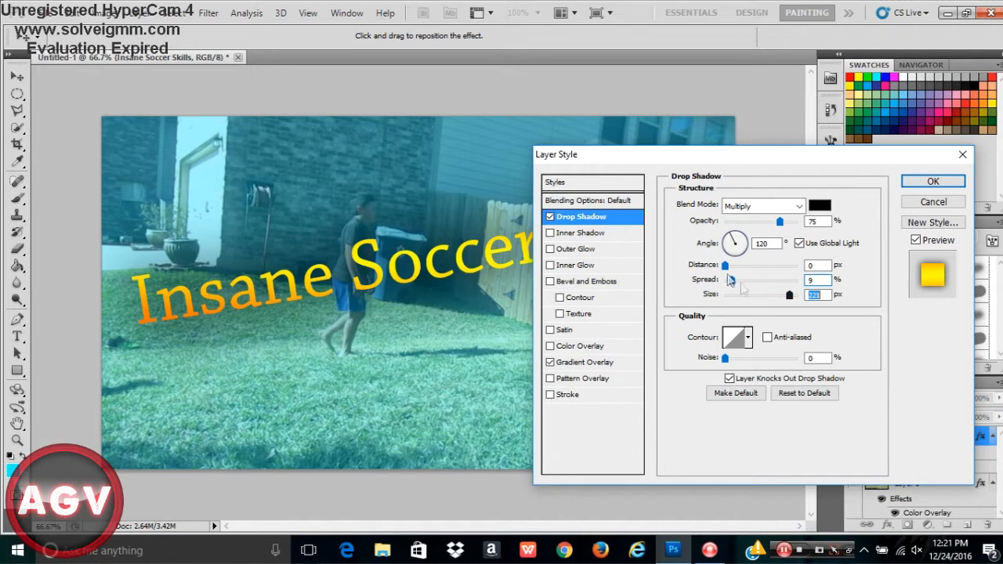
{"action": "mouse_move", "coordinate": [729, 281]}
{"action": "left_mouse_down"}
{"action": "mouse_move", "coordinate": [784, 295]}
{"action": "mouse_move", "coordinate": [737, 302]}
{"action": "mouse_move", "coordinate": [764, 286]}
{"action": "mouse_move", "coordinate": [746, 303]}
{"action": "mouse_move", "coordinate": [756, 301]}
{"action": "mouse_move", "coordinate": [746, 287]}
{"action": "left_mouse_up"}
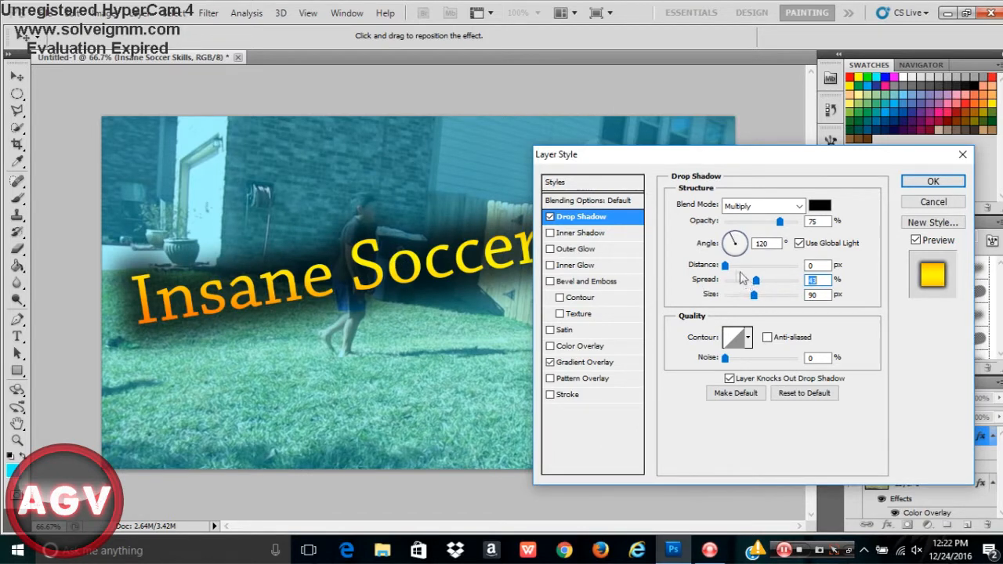
{"action": "left_click_drag", "start_coordinate": [728, 268], "coordinate": [733, 272]}
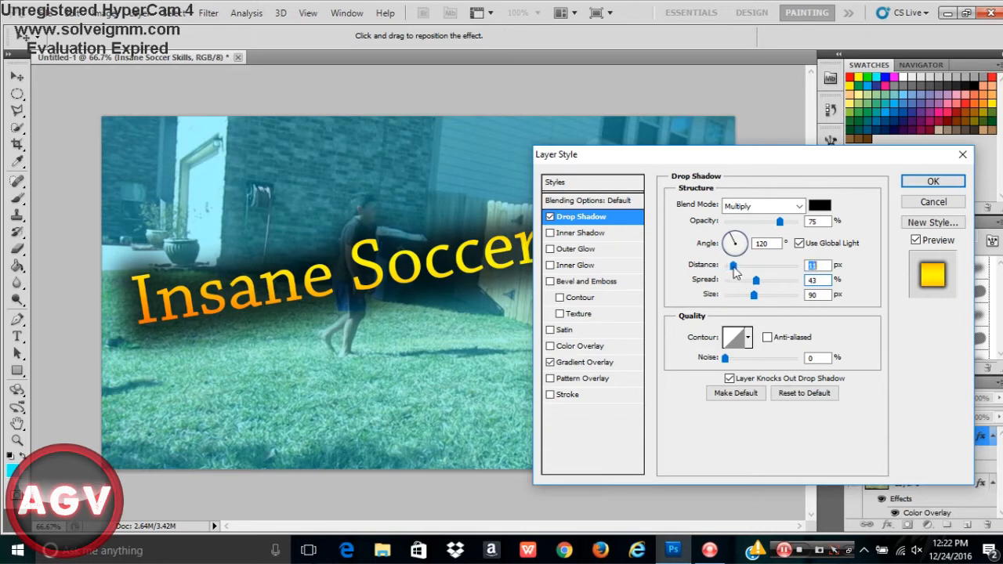
{"action": "mouse_move", "coordinate": [758, 286]}
{"action": "left_mouse_down"}
{"action": "mouse_move", "coordinate": [740, 286]}
{"action": "mouse_move", "coordinate": [778, 300]}
{"action": "mouse_move", "coordinate": [752, 291]}
{"action": "mouse_move", "coordinate": [732, 300]}
{"action": "mouse_move", "coordinate": [778, 287]}
{"action": "mouse_move", "coordinate": [725, 270]}
{"action": "mouse_move", "coordinate": [735, 296]}
{"action": "mouse_move", "coordinate": [776, 282]}
{"action": "left_mouse_up"}
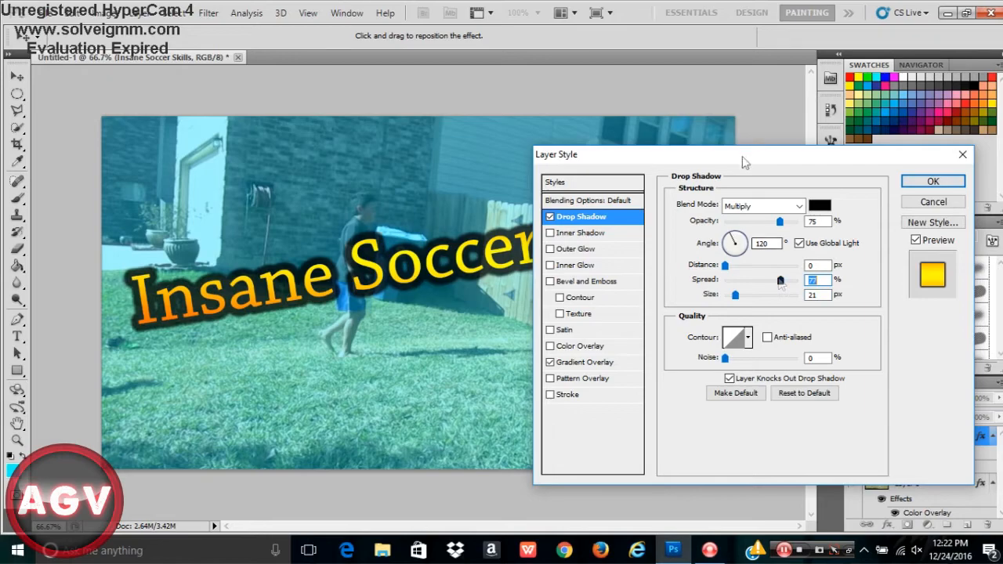
- Set the drop shadow's spread to 54% and its size to 62 px, and apply the layer style
{"action": "left_click_drag", "start_coordinate": [742, 156], "coordinate": [783, 174]}
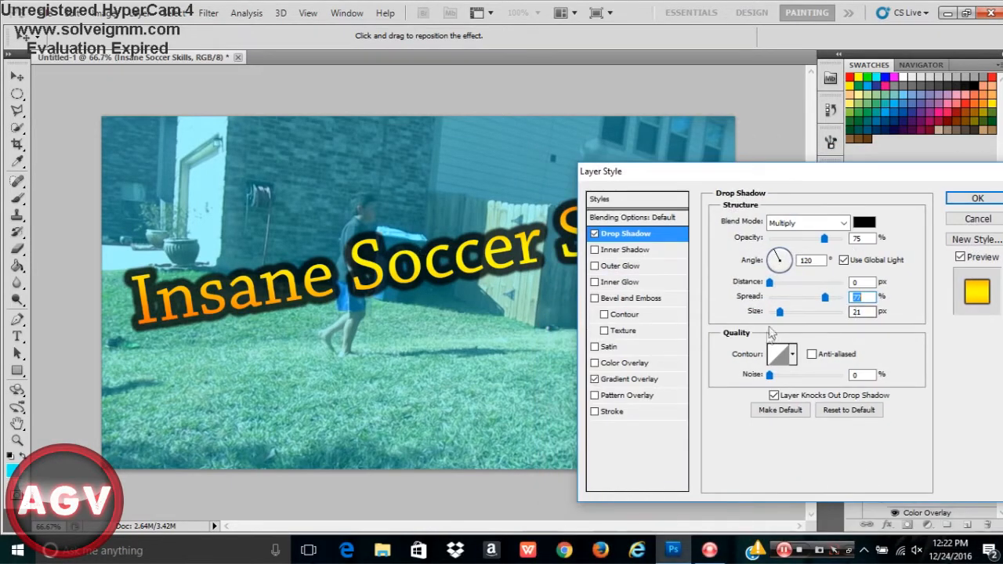
{"action": "mouse_move", "coordinate": [779, 312]}
{"action": "left_mouse_down"}
{"action": "mouse_move", "coordinate": [821, 302]}
{"action": "mouse_move", "coordinate": [783, 314]}
{"action": "left_mouse_up"}
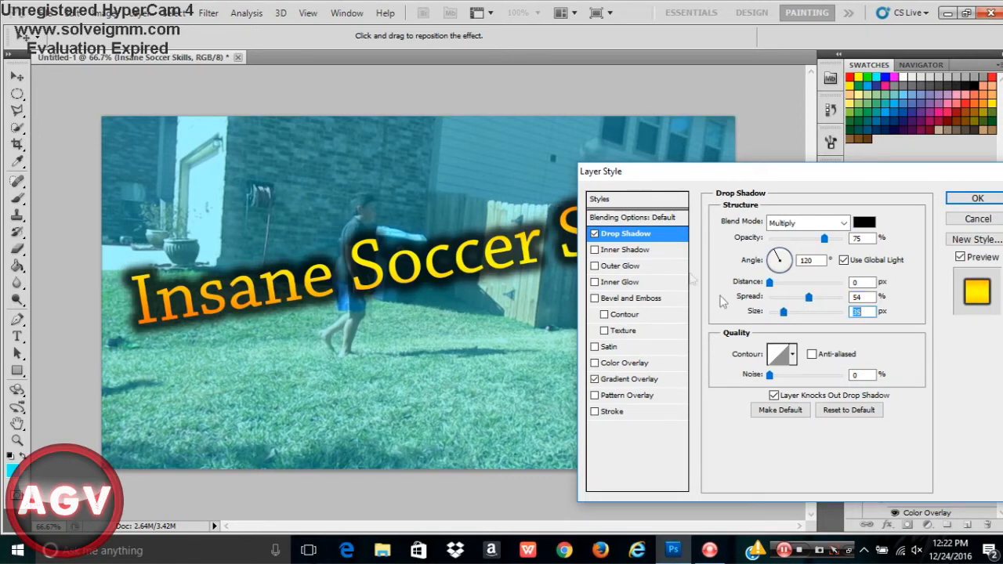
{"action": "left_click_drag", "start_coordinate": [789, 317], "coordinate": [792, 320]}
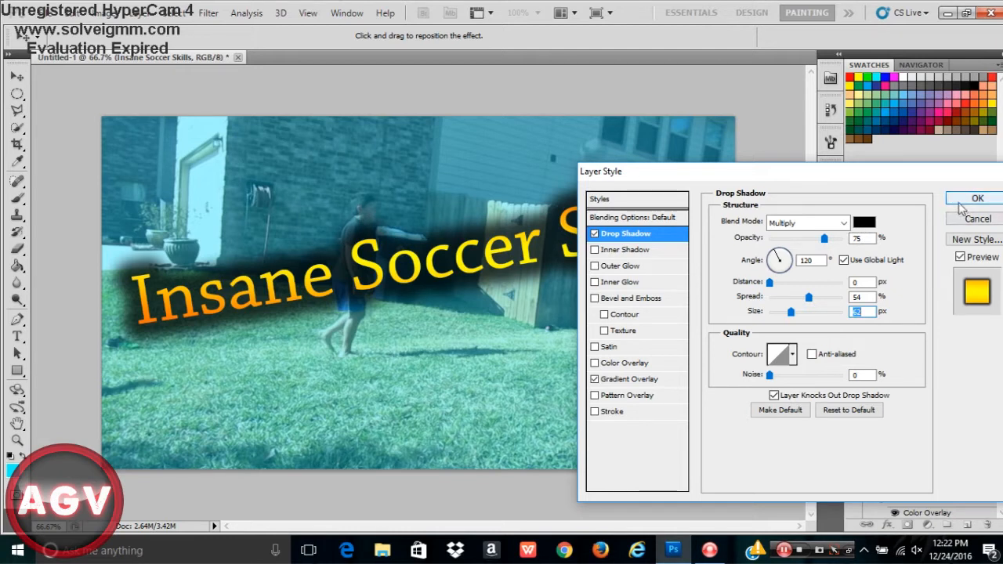
{"action": "left_click", "coordinate": [961, 205]}
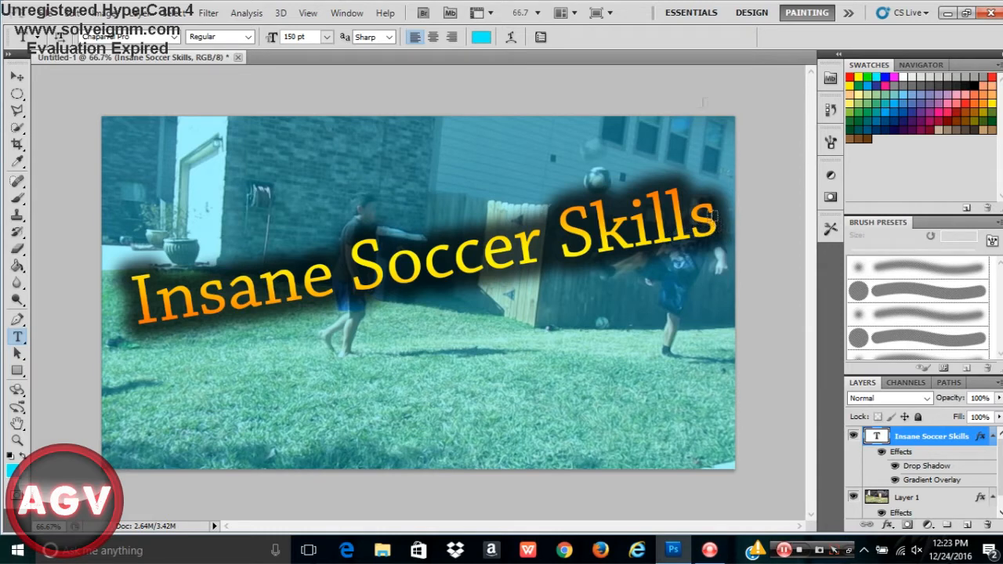
- Select the entire Insane Soccer Skills text for editing and nudge it slightly up and to the left
{"action": "left_click", "coordinate": [720, 227]}
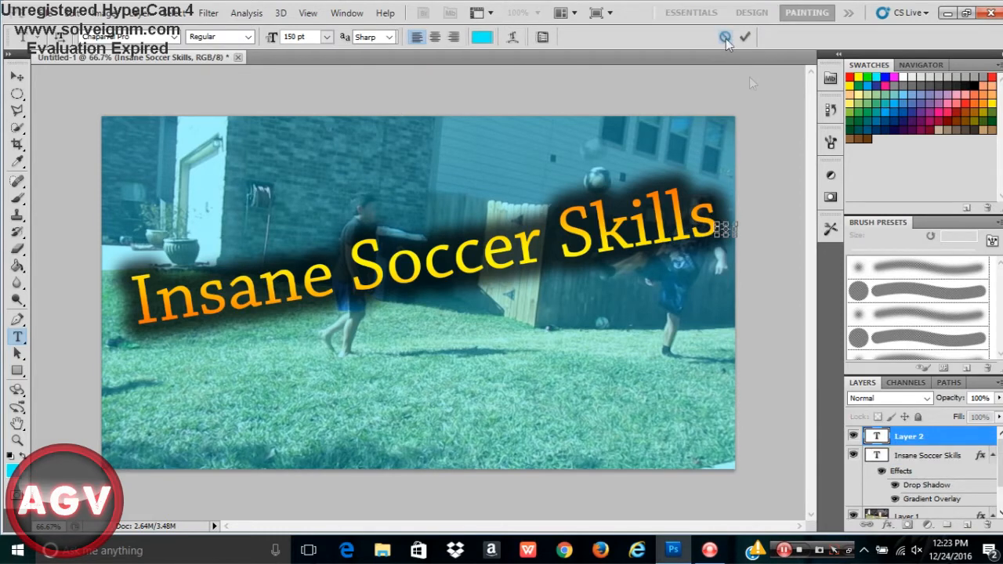
{"action": "left_click", "coordinate": [725, 37]}
{"action": "left_click_drag", "start_coordinate": [717, 226], "coordinate": [95, 262]}
{"action": "left_click_drag", "start_coordinate": [300, 165], "coordinate": [294, 163]}
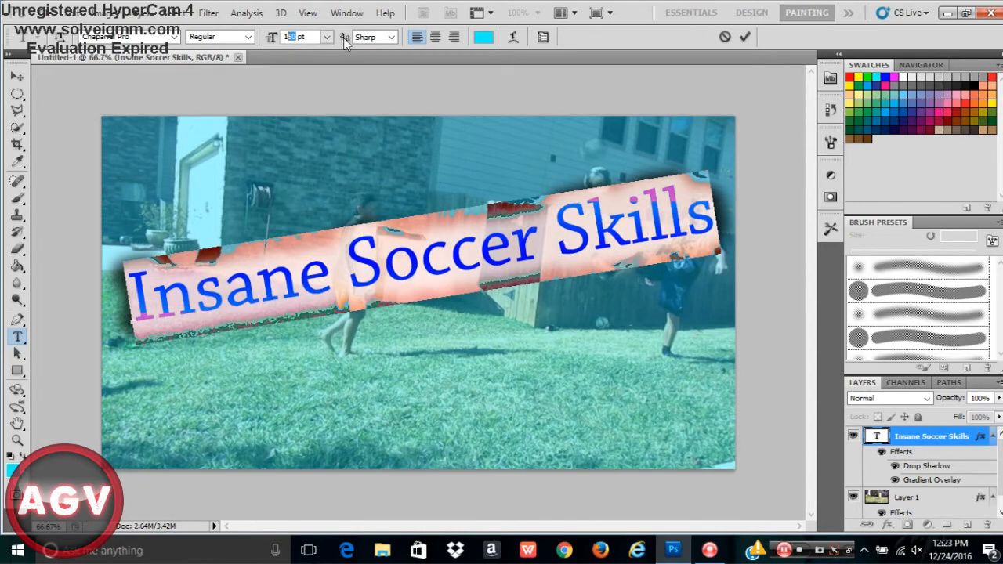
- Try enlarging the selected title text to 175, 170 and 165 pt
{"action": "type", "text": "175"}
{"action": "key", "text": "Return"}
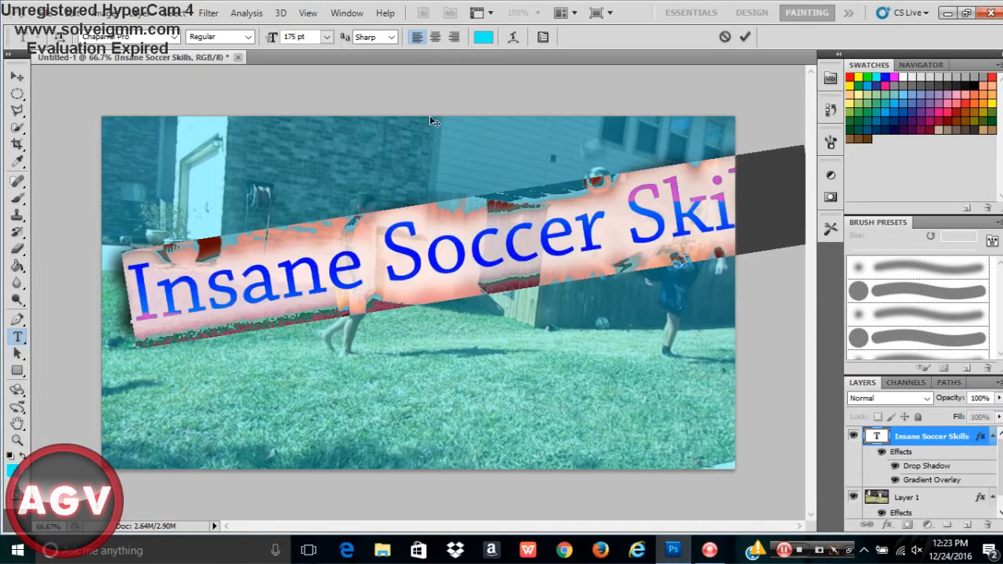
{"action": "key", "text": "BackSpace"}
{"action": "type", "text": "0"}
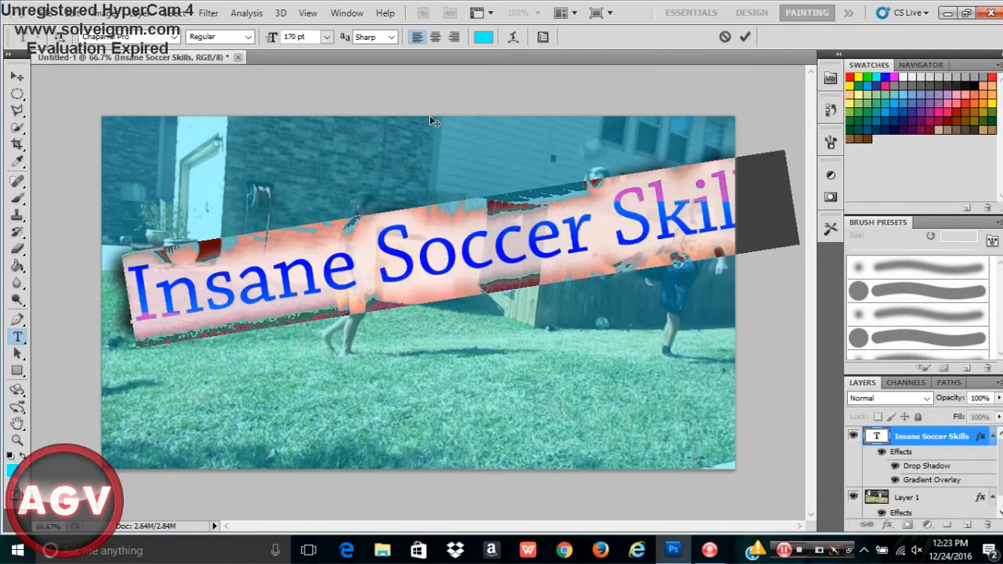
{"action": "key", "text": "BackSpace"}
{"action": "type", "text": "6.5"}
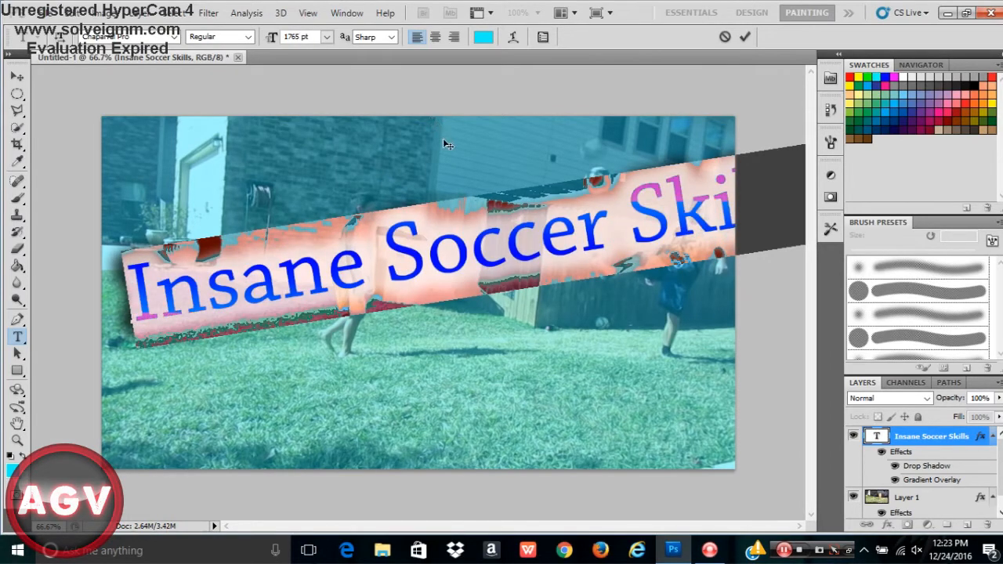
{"action": "key", "text": "BackSpace"}
{"action": "key", "text": "BackSpace"}
{"action": "type", "text": "56"}
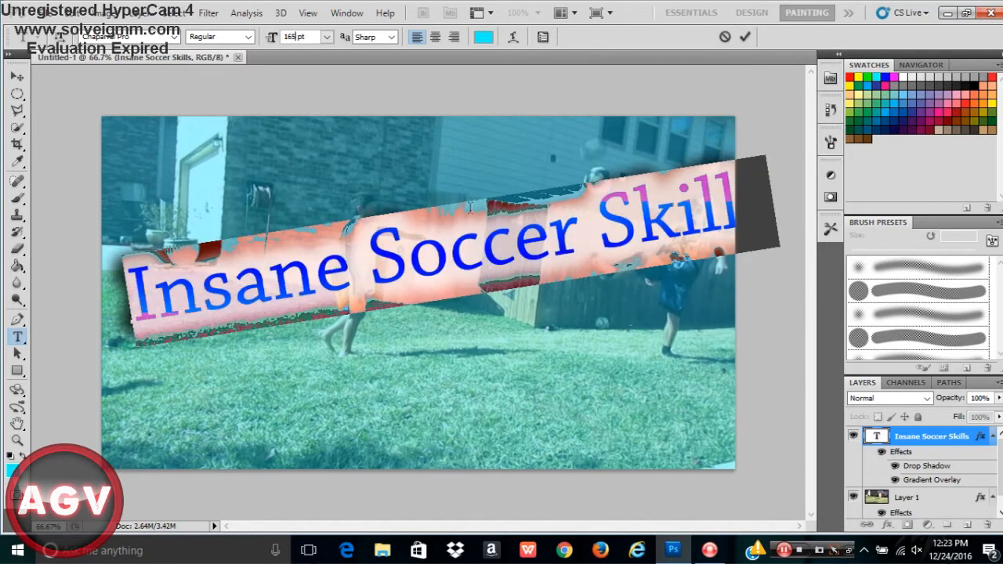
- Set the title's font size to 160 pt, reposition it to fit within the image width, and commit the edit
{"action": "left_click_drag", "start_coordinate": [445, 180], "coordinate": [437, 181]}
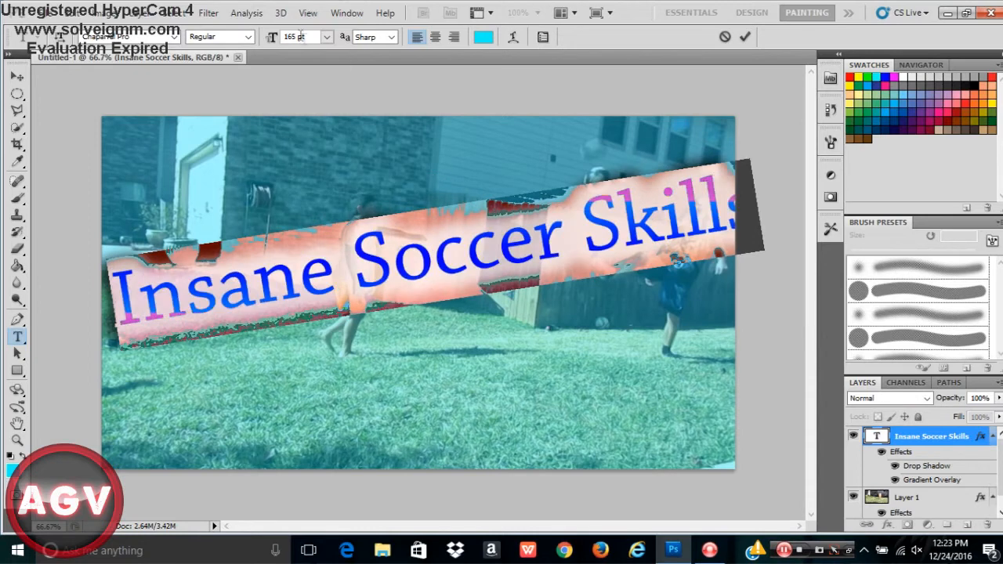
{"action": "key", "text": "BackSpace"}
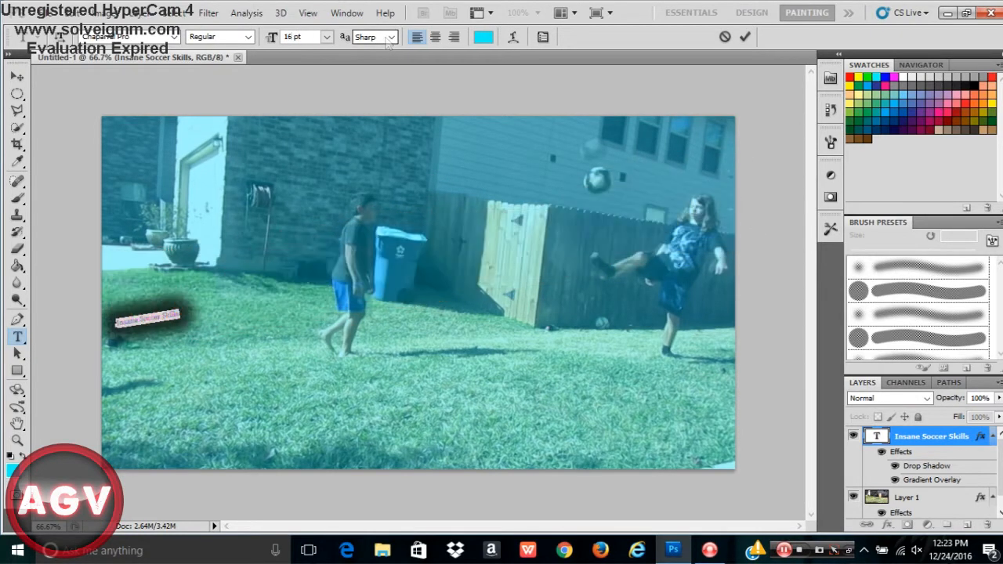
{"action": "type", "text": "0"}
{"action": "key", "text": "Return"}
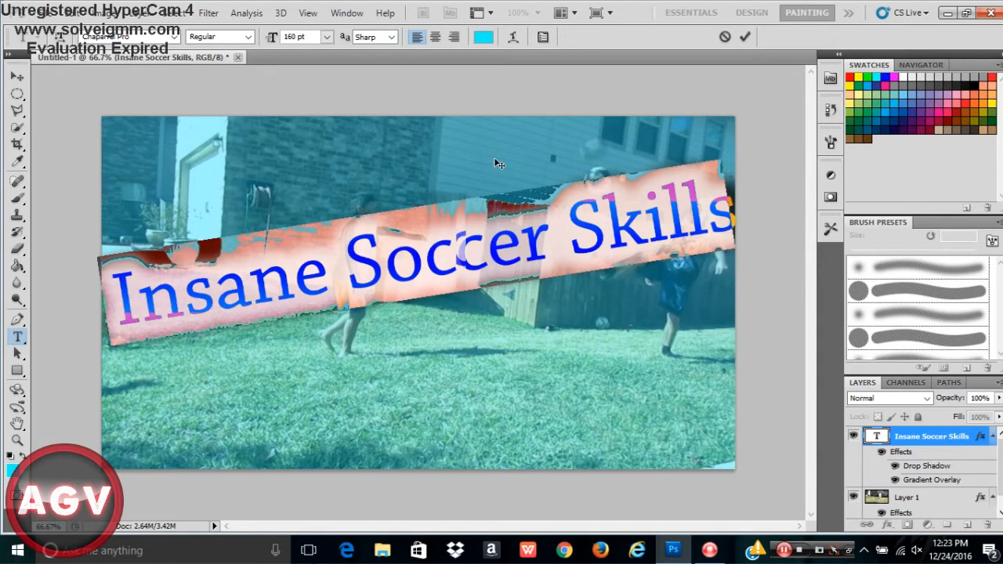
{"action": "left_click_drag", "start_coordinate": [489, 152], "coordinate": [482, 146]}
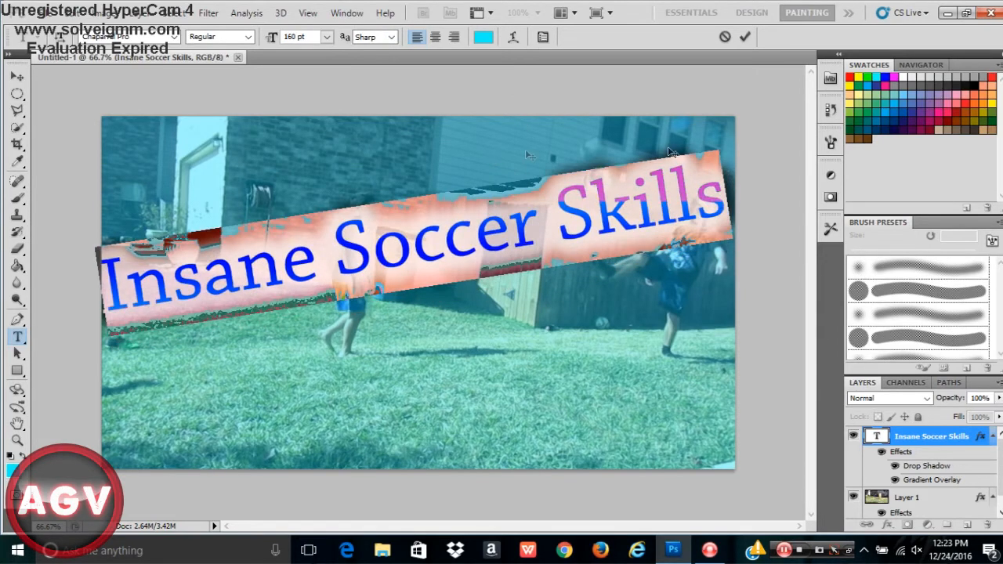
{"action": "left_click", "coordinate": [745, 37]}
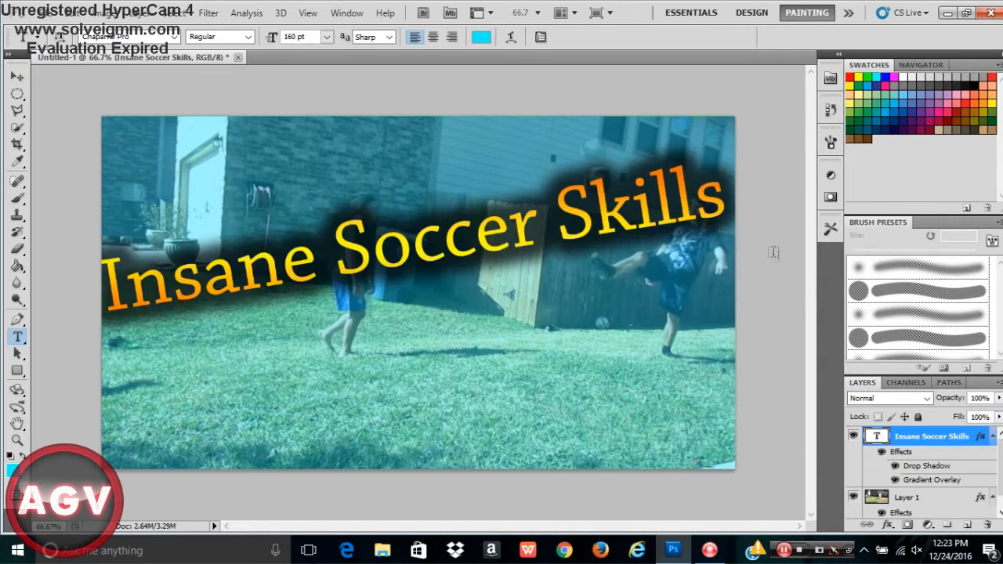
- Move the slanted title up against the top edge of the image and commit its position
{"action": "left_click", "coordinate": [699, 206]}
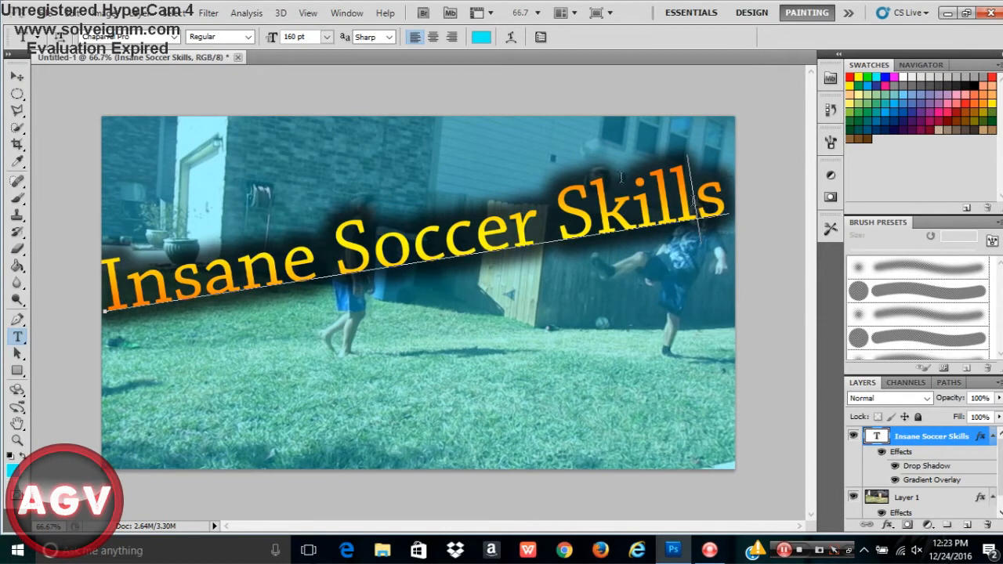
{"action": "left_click_drag", "start_coordinate": [512, 119], "coordinate": [524, 81]}
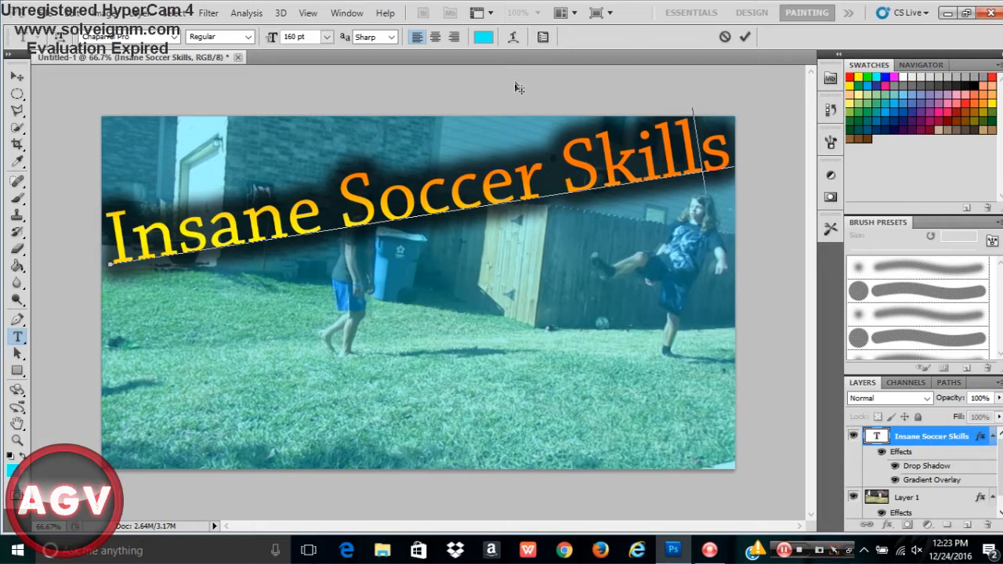
{"action": "left_click_drag", "start_coordinate": [514, 110], "coordinate": [513, 103]}
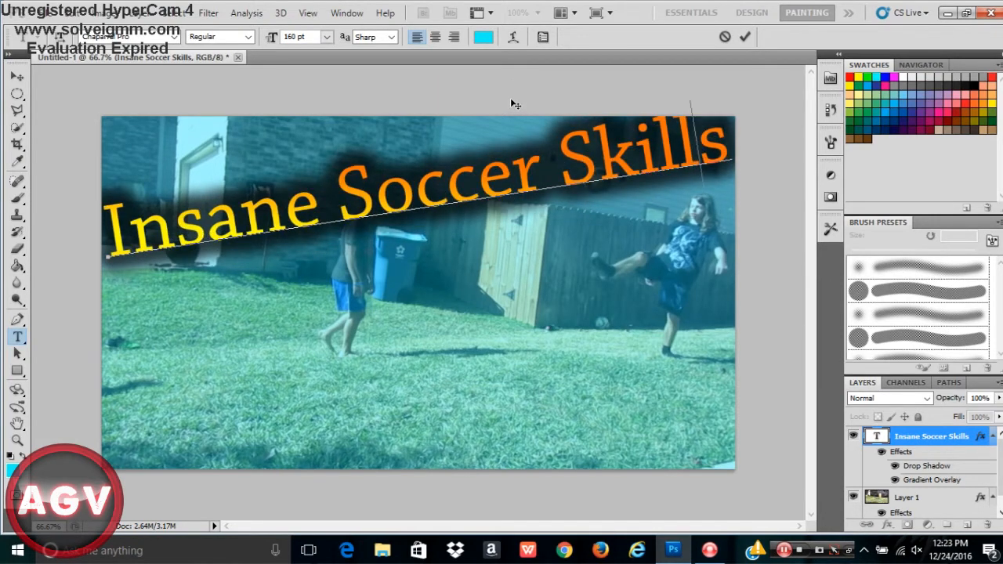
{"action": "left_click", "coordinate": [744, 37]}
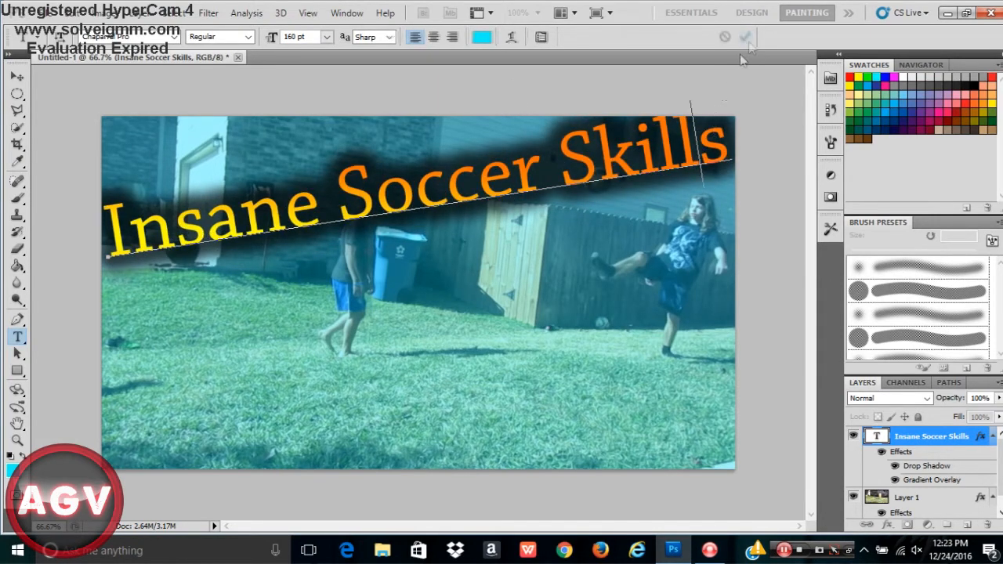
- Start opening an image file and browse from the Desktop to the Pictures folder inside the personal folder
{"action": "left_click", "coordinate": [33, 13]}
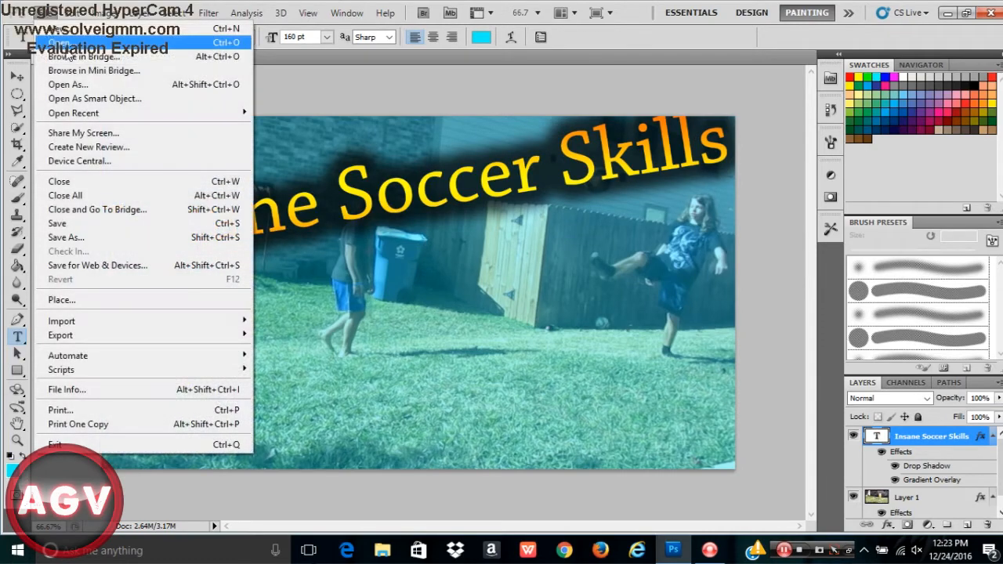
{"action": "left_click", "coordinate": [63, 44]}
{"action": "scroll", "coordinate": [557, 190], "scroll_direction": "down", "scroll_amount": 5}
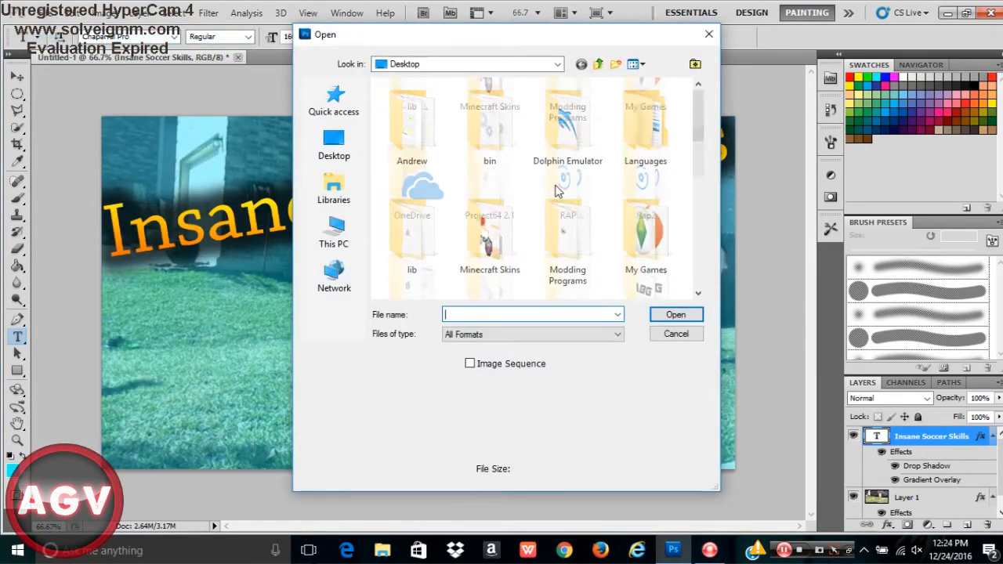
{"action": "scroll", "coordinate": [556, 189], "scroll_direction": "down", "scroll_amount": 2}
{"action": "scroll", "coordinate": [551, 188], "scroll_direction": "up", "scroll_amount": 10}
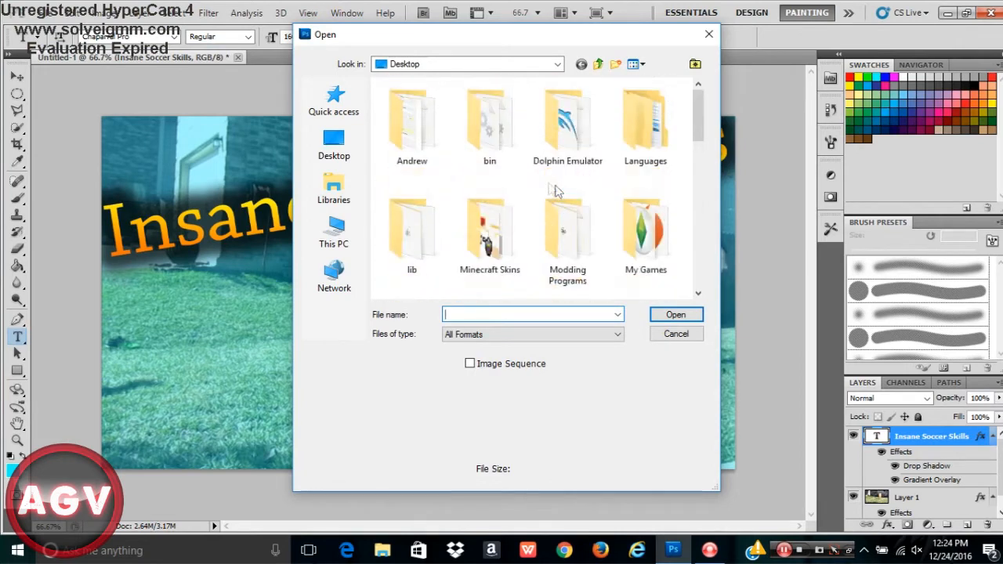
{"action": "double_click", "coordinate": [444, 154]}
{"action": "scroll", "coordinate": [493, 182], "scroll_direction": "down", "scroll_amount": 3}
{"action": "scroll", "coordinate": [490, 184], "scroll_direction": "up", "scroll_amount": 2}
{"action": "scroll", "coordinate": [488, 183], "scroll_direction": "up", "scroll_amount": 2}
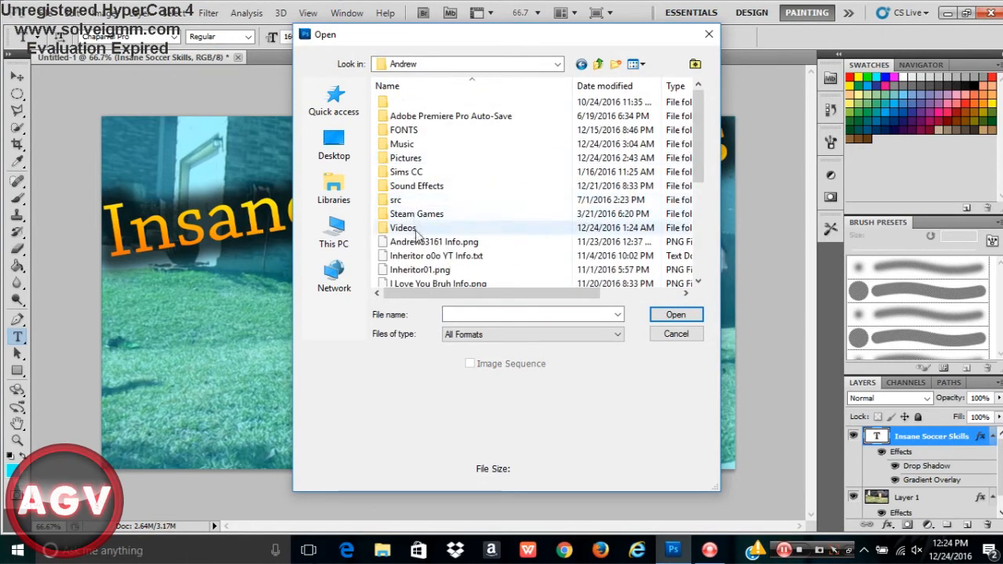
{"action": "double_click", "coordinate": [412, 158]}
- Find RED ARROW.png among the files in the Pictures folder and open it
{"action": "scroll", "coordinate": [588, 194], "scroll_direction": "down", "scroll_amount": 5}
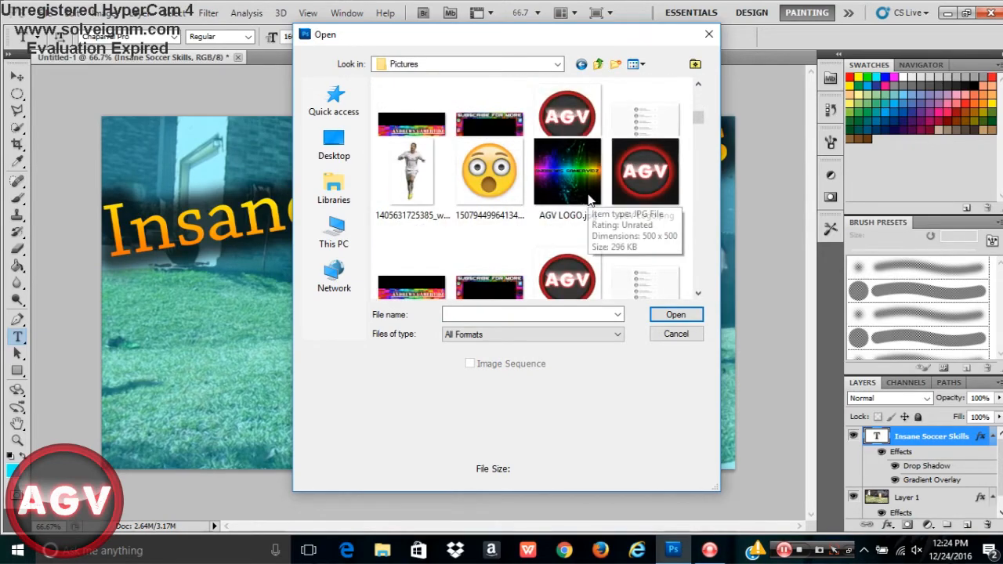
{"action": "scroll", "coordinate": [587, 196], "scroll_direction": "down", "scroll_amount": 2}
{"action": "scroll", "coordinate": [587, 193], "scroll_direction": "down", "scroll_amount": 10}
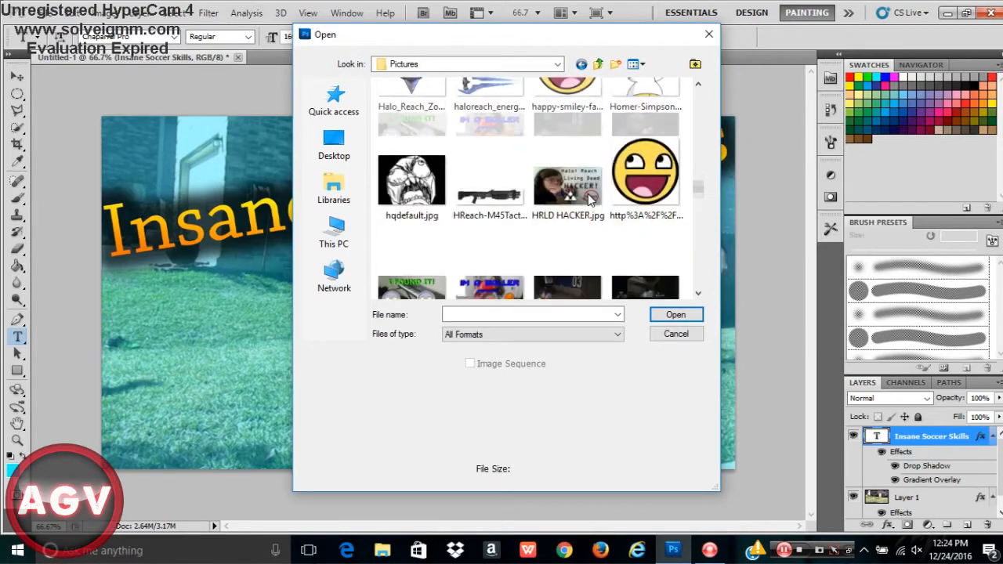
{"action": "scroll", "coordinate": [588, 196], "scroll_direction": "down", "scroll_amount": 10}
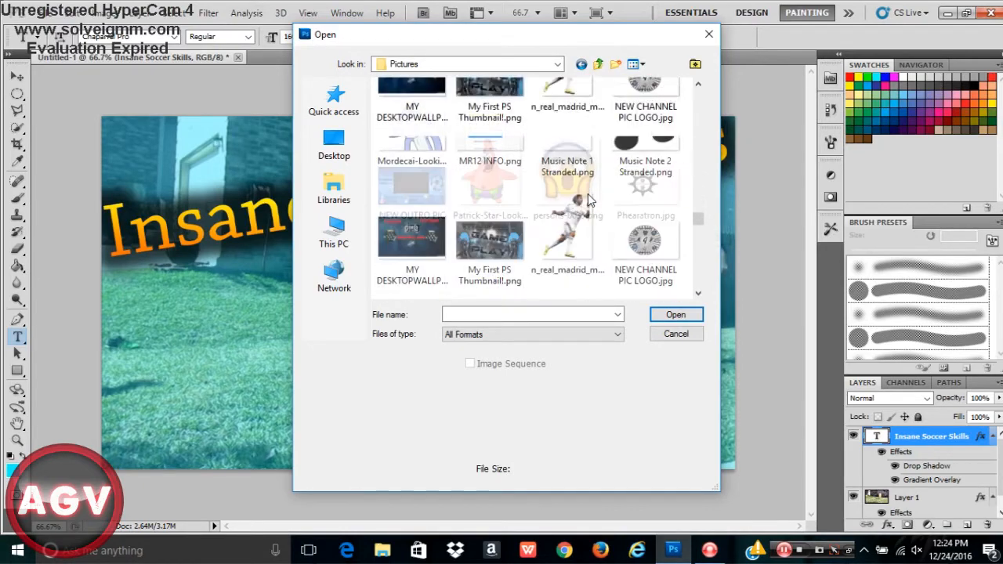
{"action": "scroll", "coordinate": [587, 195], "scroll_direction": "down", "scroll_amount": 5}
{"action": "scroll", "coordinate": [588, 196], "scroll_direction": "up", "scroll_amount": 3}
{"action": "left_click", "coordinate": [570, 228]}
{"action": "double_click", "coordinate": [571, 227]}
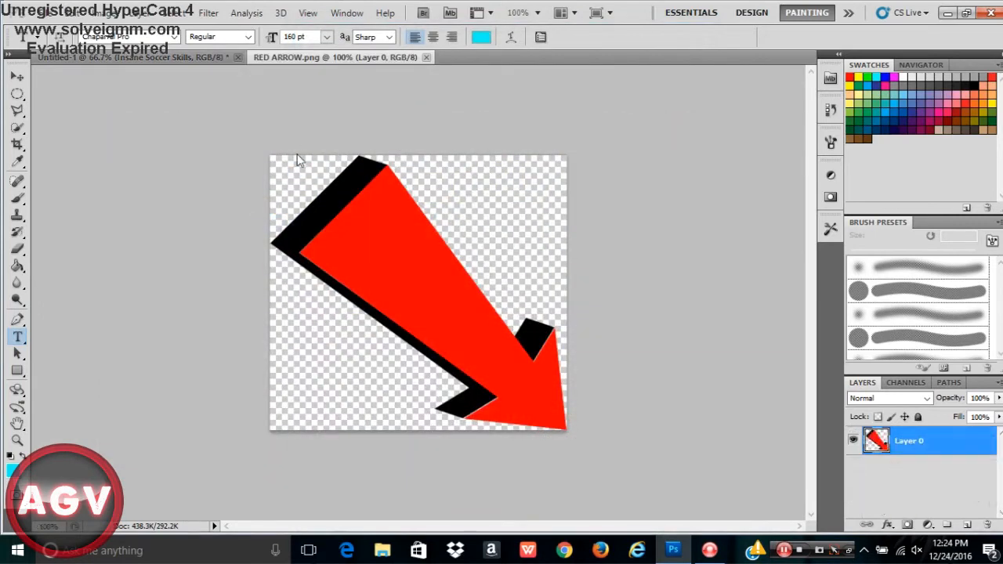
- Copy the entire red arrow image into the thumbnail document, closing the RED ARROW.png file
{"action": "left_click", "coordinate": [17, 77]}
{"action": "key", "text": "ctrl+a"}
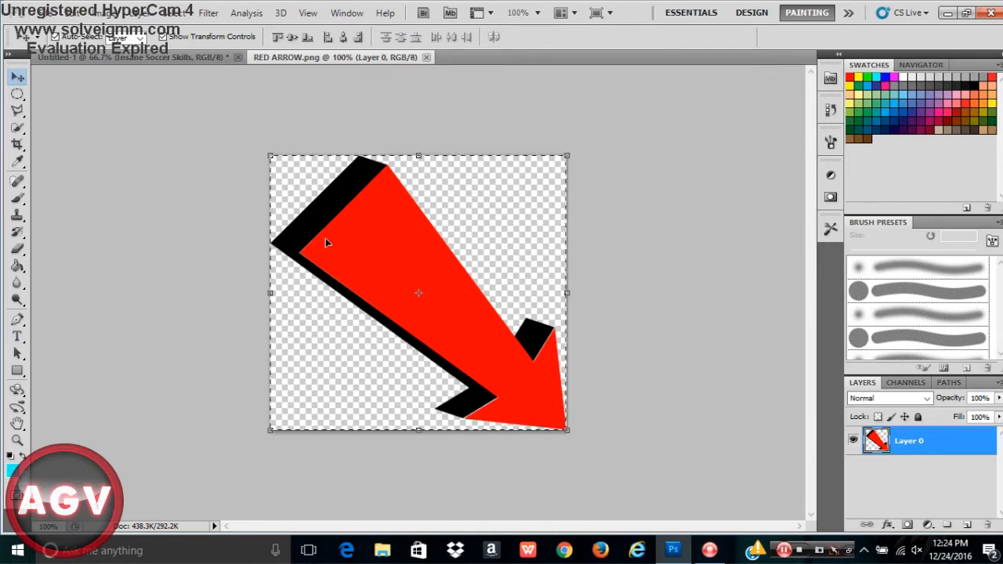
{"action": "left_click", "coordinate": [426, 57]}
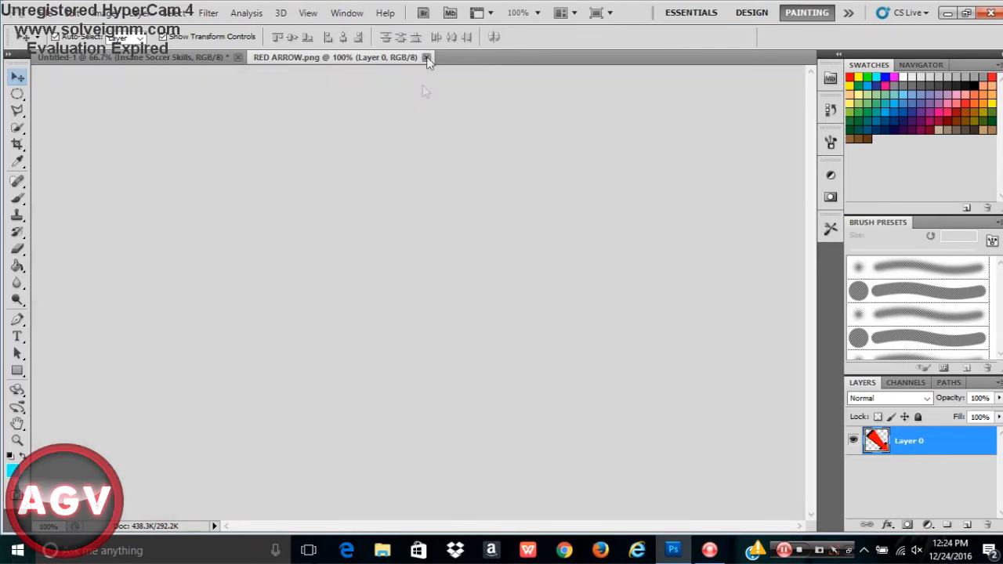
{"action": "left_click", "coordinate": [465, 355]}
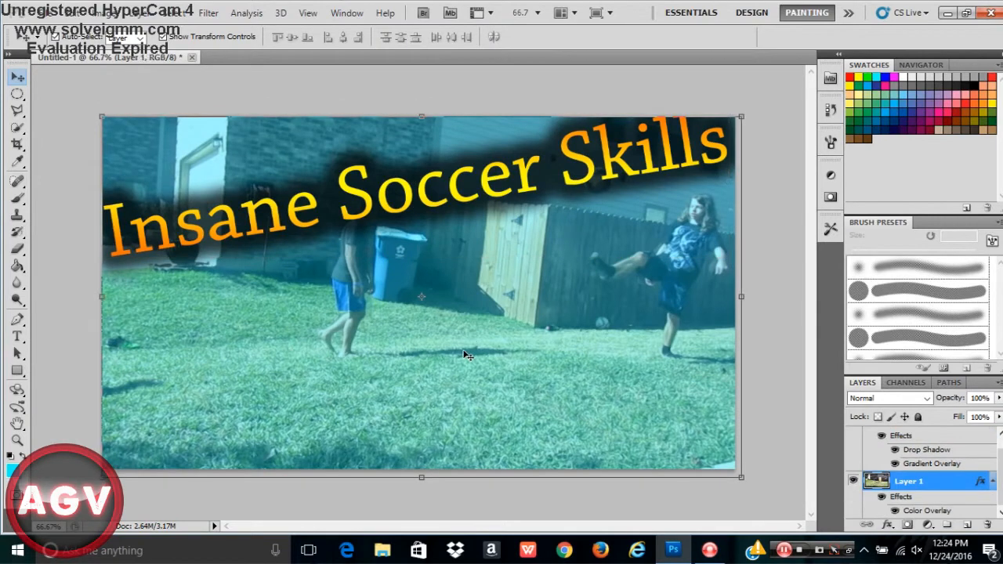
{"action": "key", "text": "ctrl+v"}
- Position the red arrow below the title and rotate it about -70° so it points toward the kicking player
{"action": "left_click_drag", "start_coordinate": [421, 259], "coordinate": [479, 318]}
{"action": "left_click", "coordinate": [423, 240]}
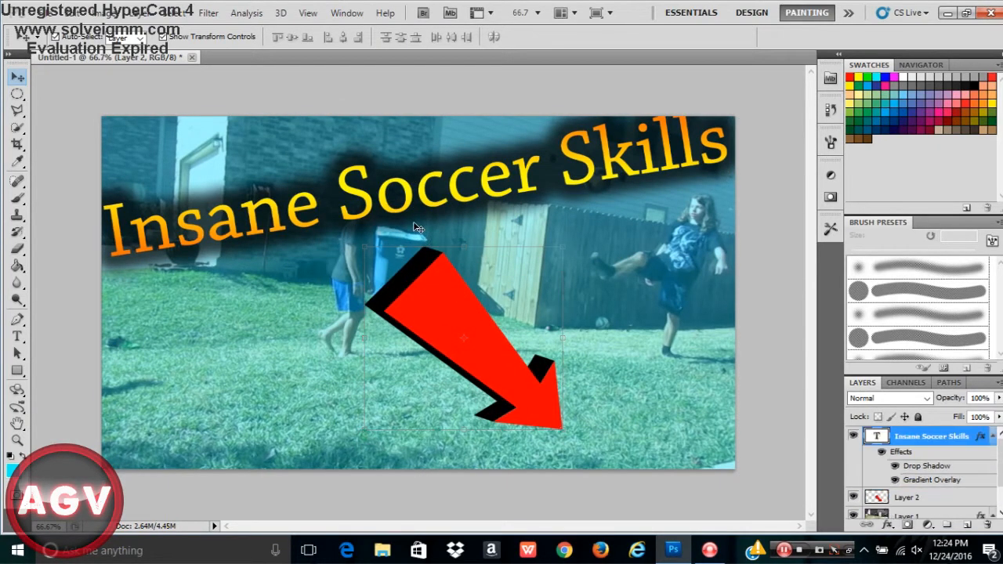
{"action": "left_click", "coordinate": [444, 340]}
{"action": "left_click_drag", "start_coordinate": [419, 238], "coordinate": [341, 311]}
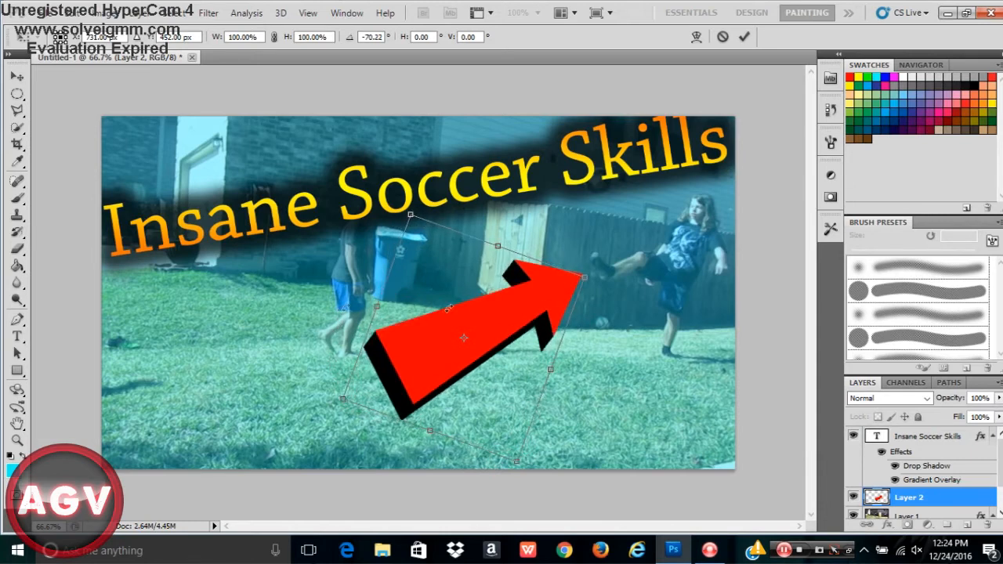
{"action": "left_click_drag", "start_coordinate": [447, 313], "coordinate": [430, 320]}
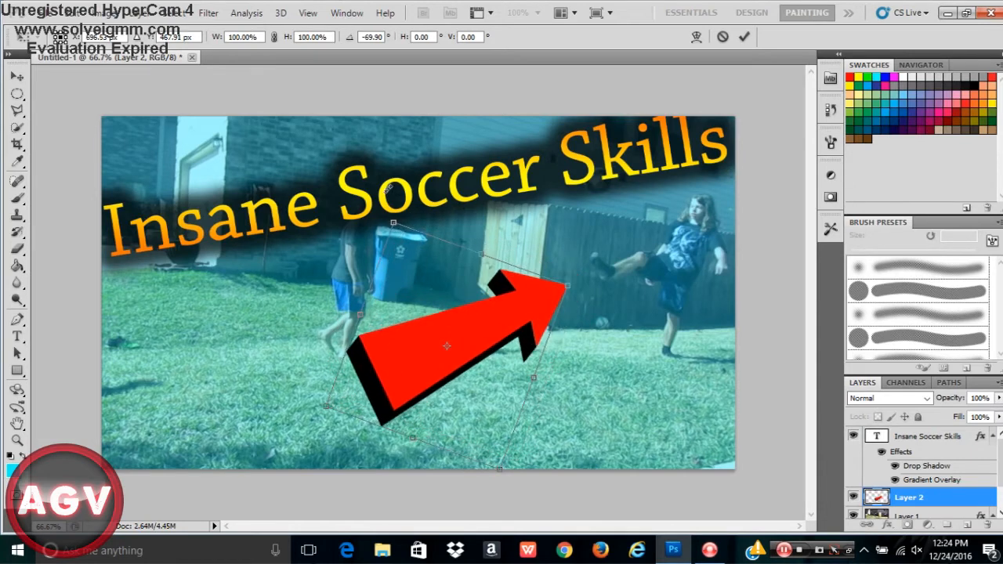
- Enlarge the arrow to about 111% width and 120% height, commit the transform and deselect the layer
{"action": "left_click_drag", "start_coordinate": [394, 222], "coordinate": [419, 275]}
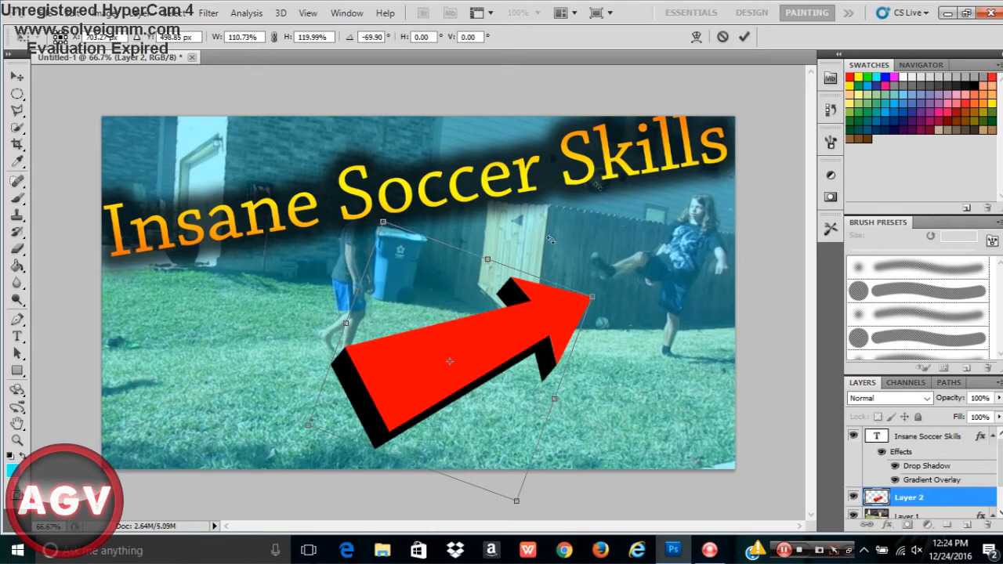
{"action": "mouse_move", "coordinate": [427, 308]}
{"action": "left_mouse_down"}
{"action": "mouse_move", "coordinate": [323, 304]}
{"action": "mouse_move", "coordinate": [217, 321]}
{"action": "mouse_move", "coordinate": [437, 307]}
{"action": "left_mouse_up"}
{"action": "left_click", "coordinate": [743, 37]}
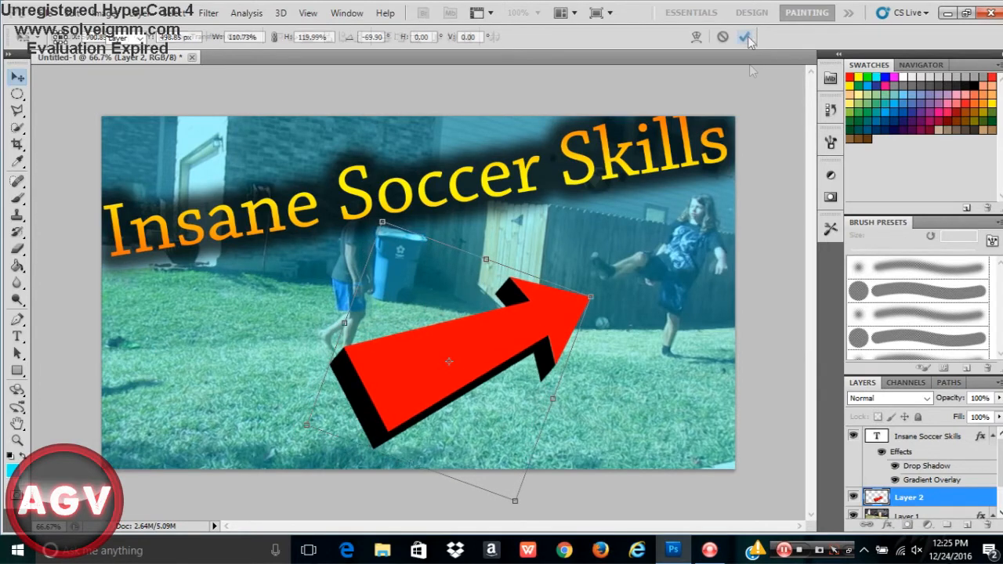
{"action": "left_click", "coordinate": [767, 120]}
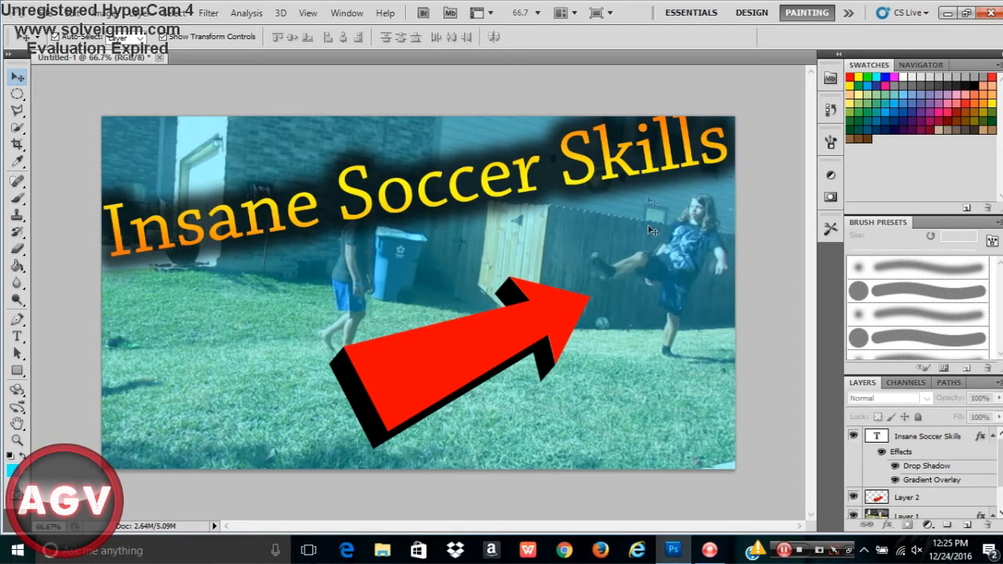
- Start saving the thumbnail under a new name with PNG as the file format
{"action": "left_click", "coordinate": [50, 14]}
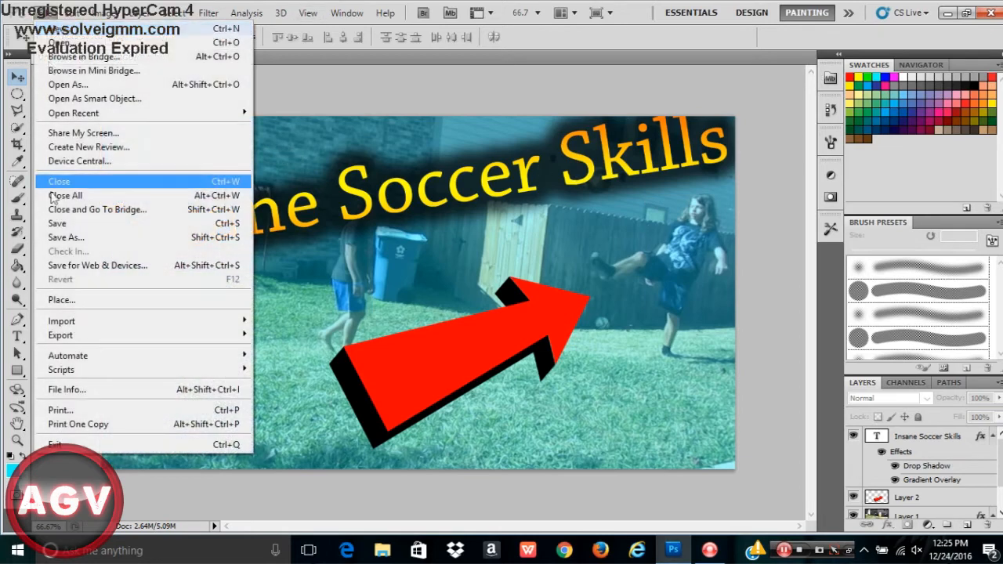
{"action": "left_click", "coordinate": [66, 236]}
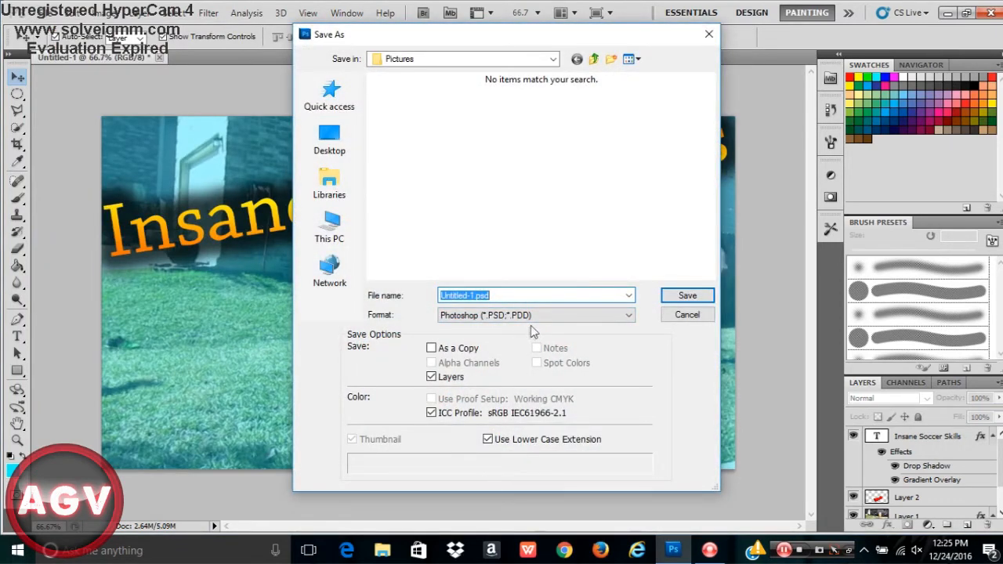
{"action": "left_click", "coordinate": [532, 316]}
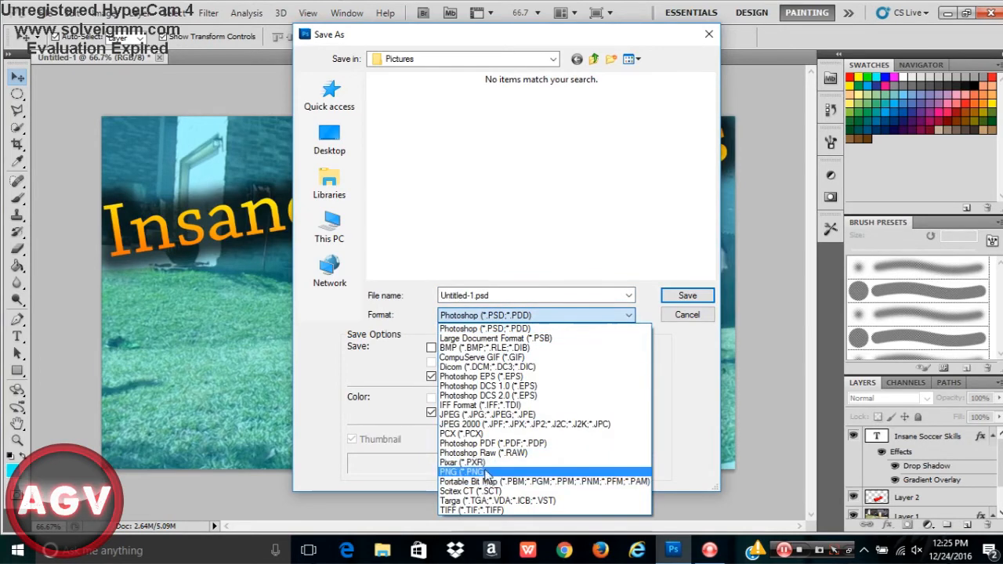
{"action": "left_click", "coordinate": [485, 472]}
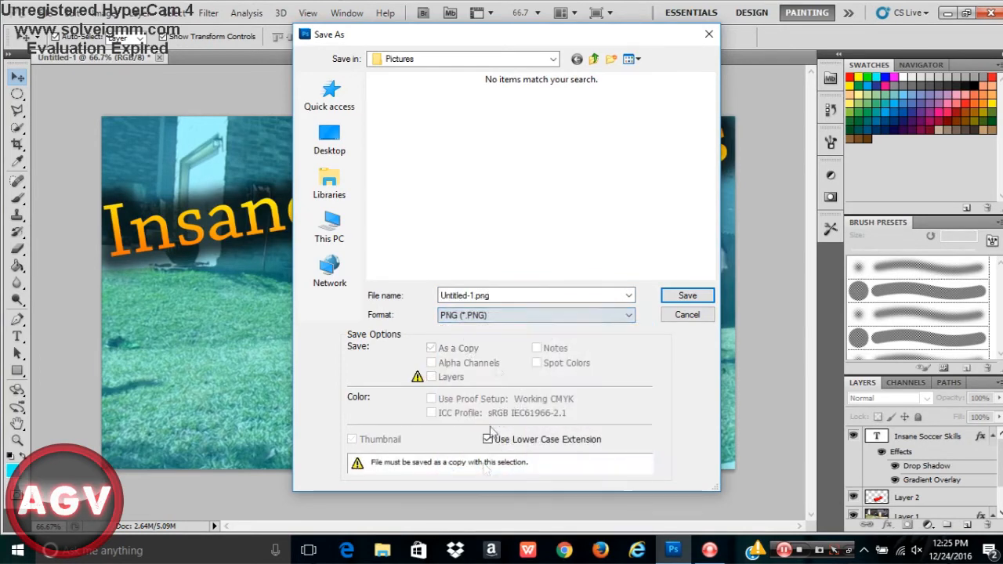
{"action": "left_click", "coordinate": [503, 314]}
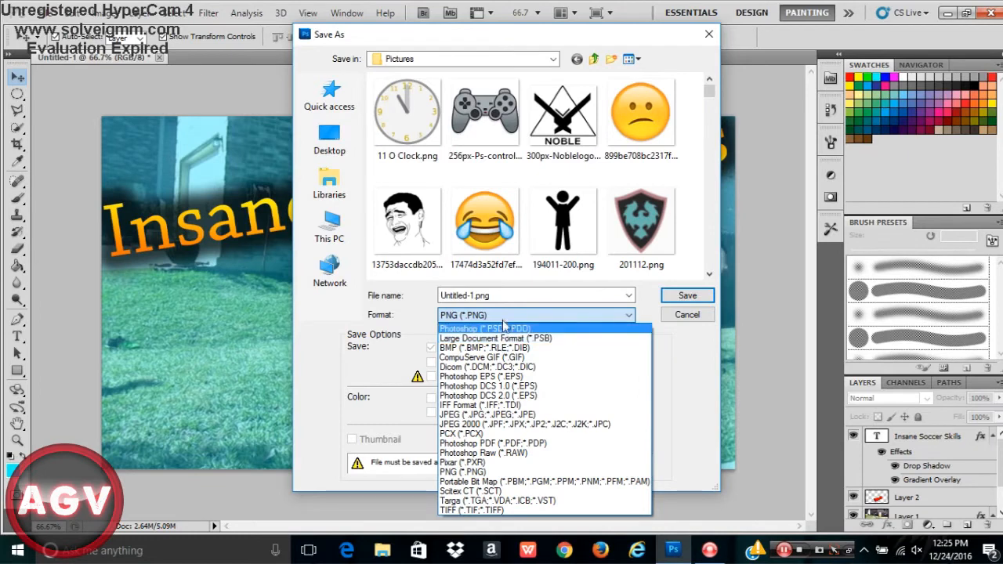
{"action": "left_click", "coordinate": [505, 317]}
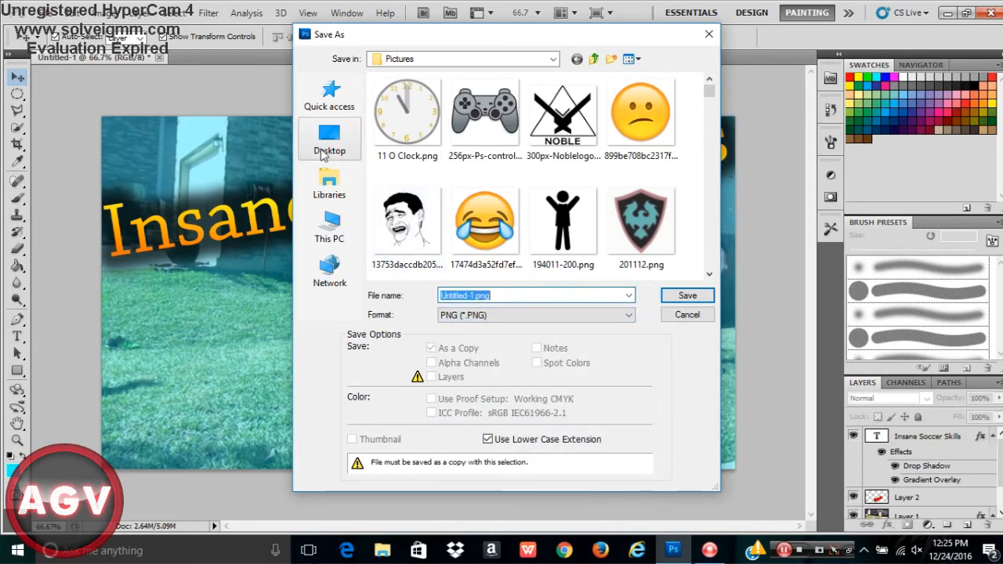
- Save the PNG copy to the Desktop as TEST with interlacing set to None
{"action": "left_click", "coordinate": [329, 141]}
{"action": "type", "text": "TW"}
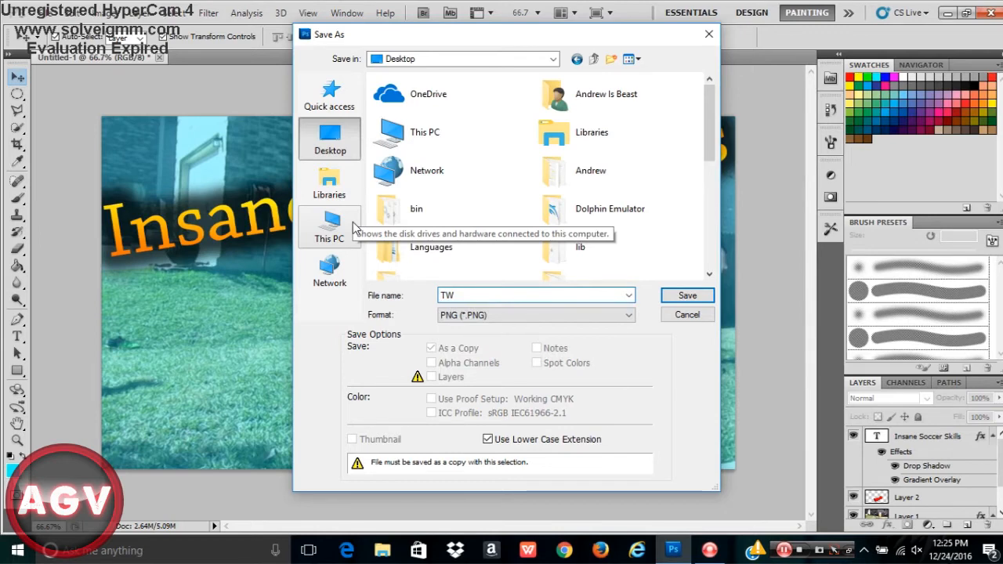
{"action": "key", "text": "BackSpace"}
{"action": "type", "text": "EST"}
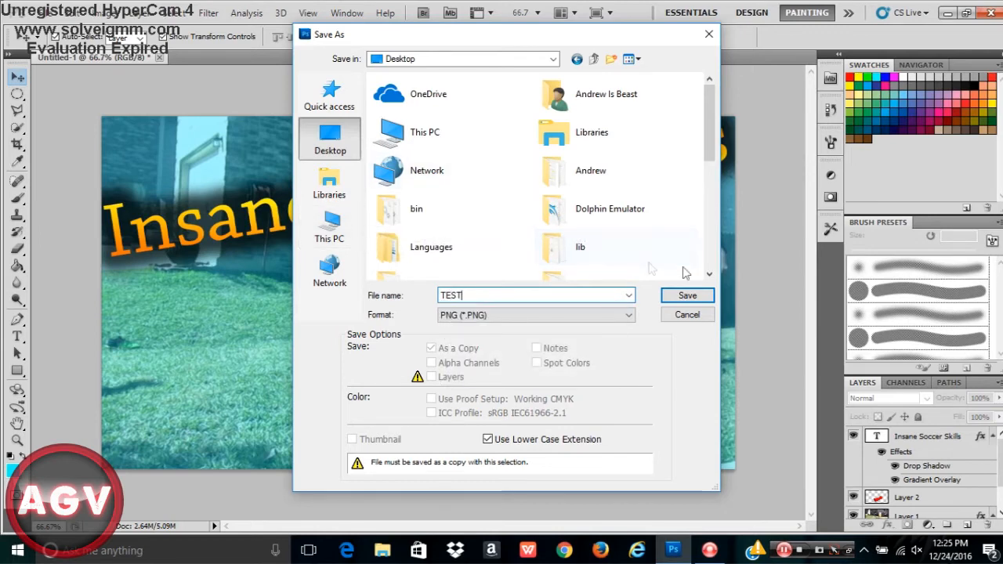
{"action": "left_click", "coordinate": [682, 298]}
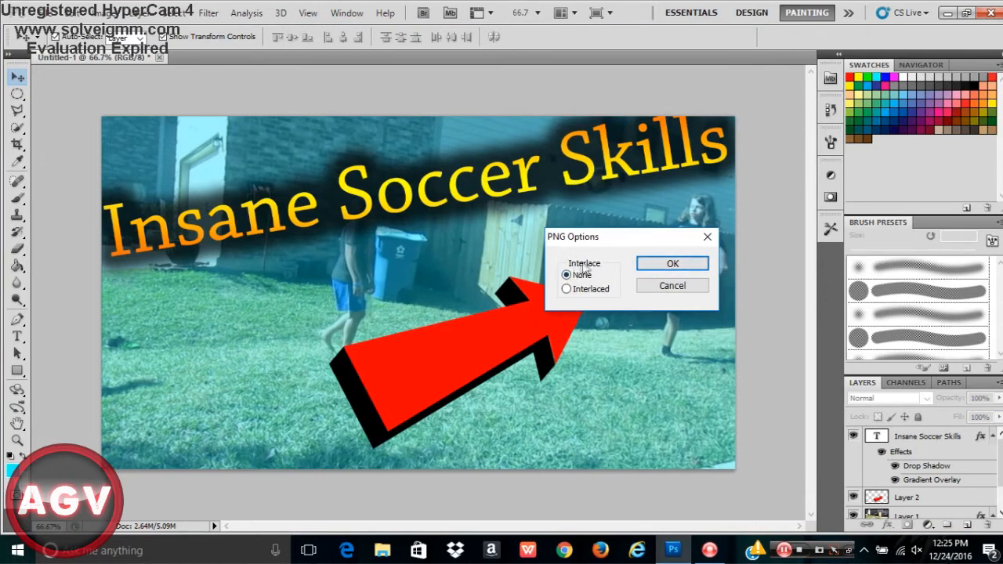
{"action": "left_click", "coordinate": [567, 290]}
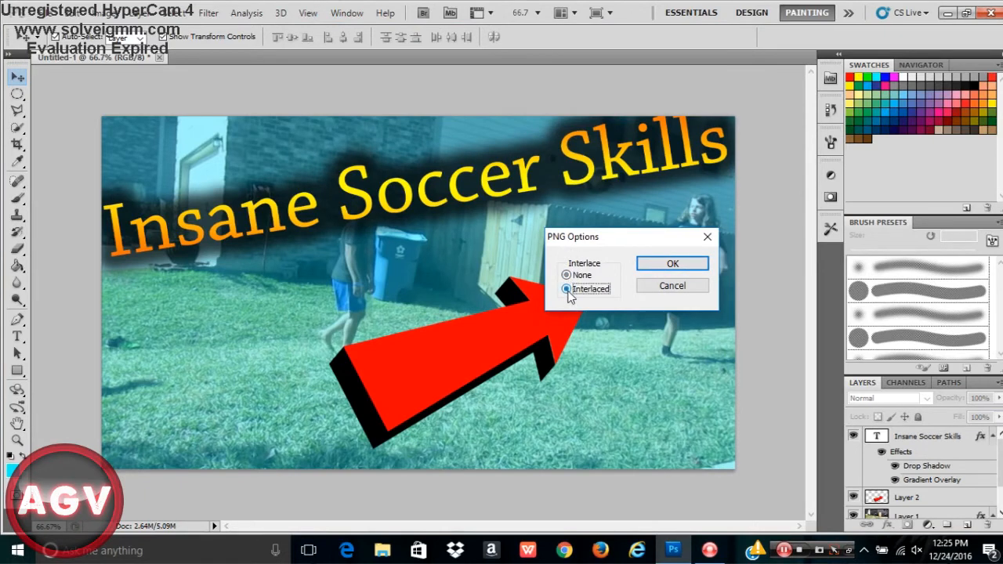
{"action": "left_click", "coordinate": [567, 275]}
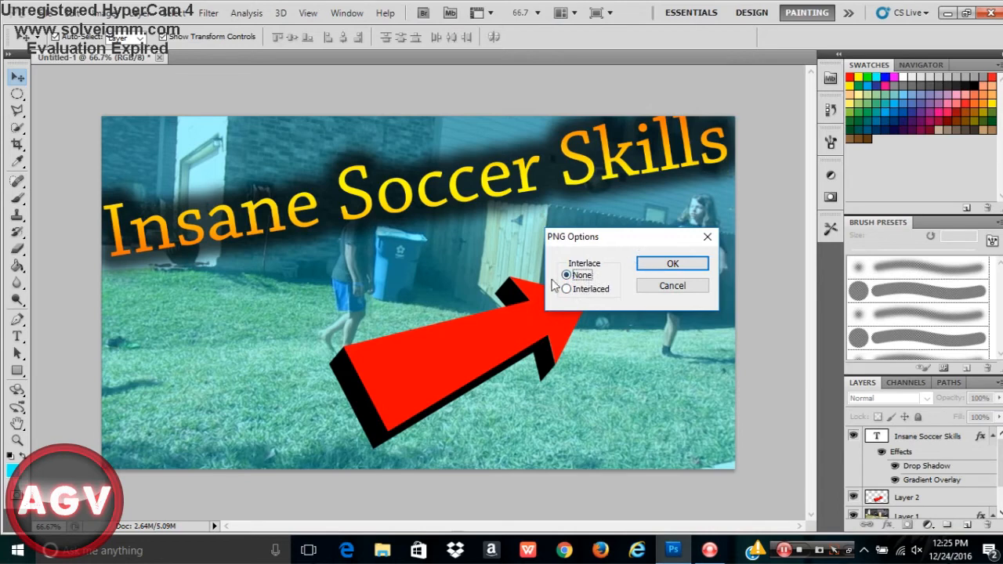
{"action": "left_click", "coordinate": [667, 265]}
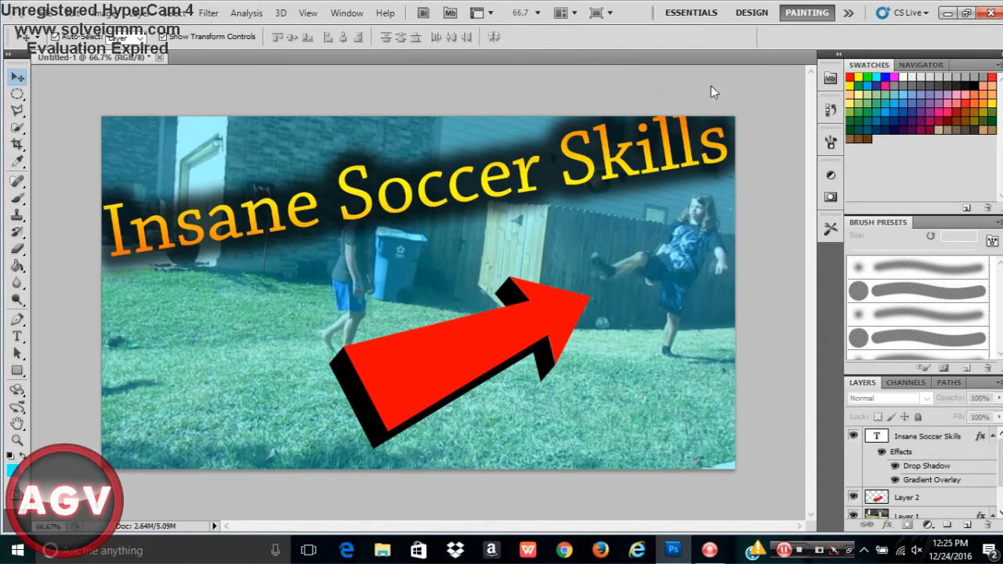
- Minimize the editor, open TEST.png from the desktop in the photo viewer and inspect it in full screen
{"action": "left_click", "coordinate": [951, 13]}
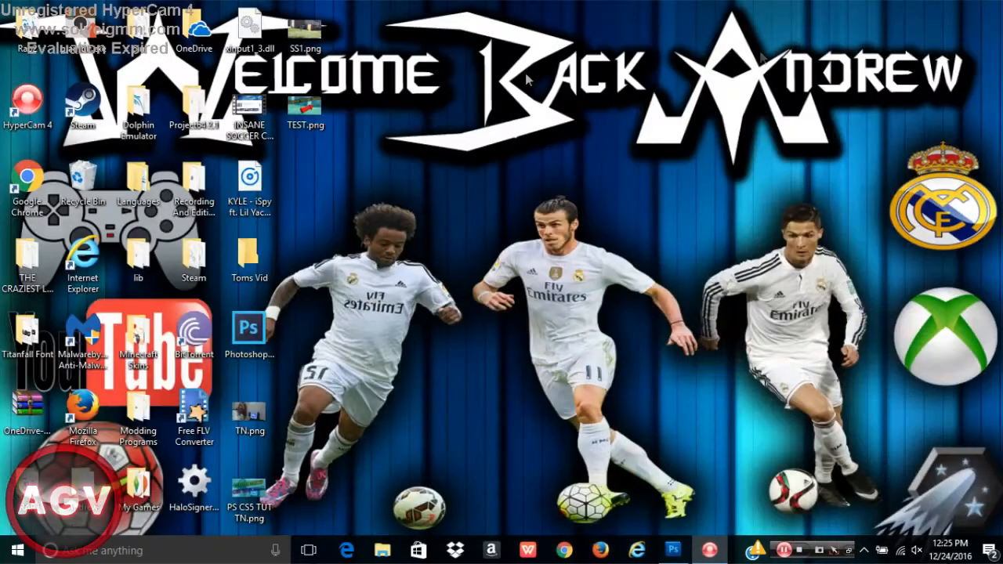
{"action": "double_click", "coordinate": [315, 116]}
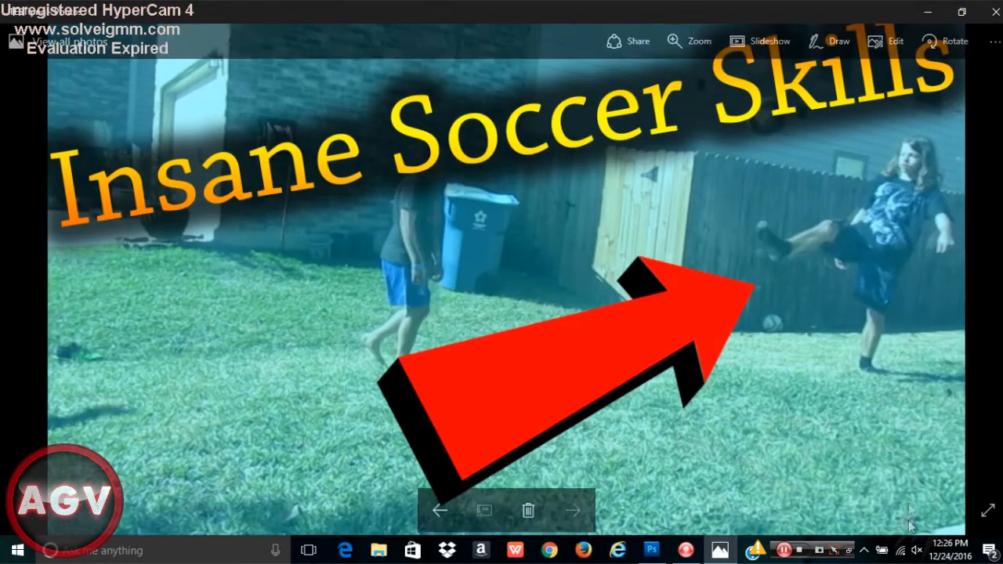
{"action": "left_click", "coordinate": [987, 510]}
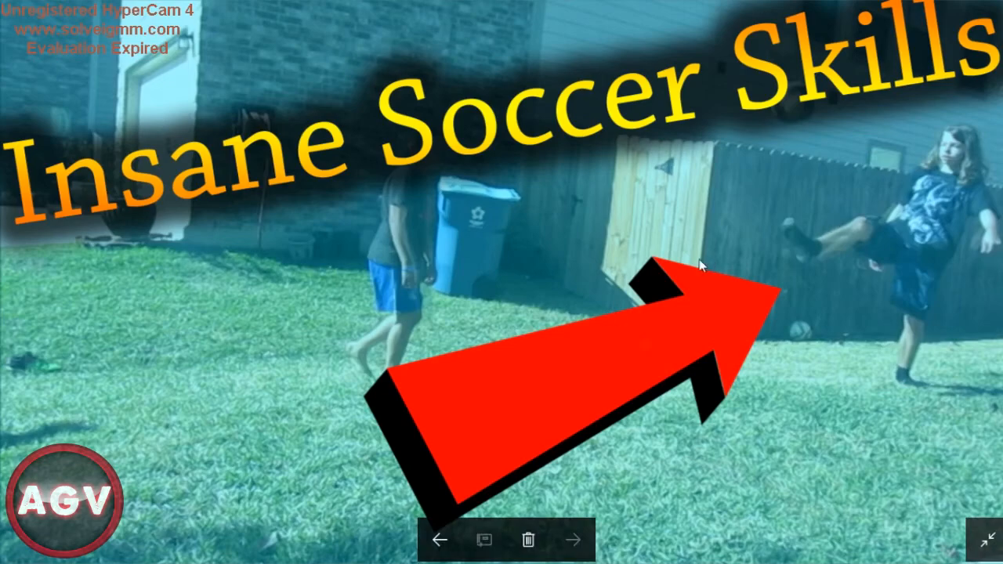
{"action": "left_click", "coordinate": [971, 535]}
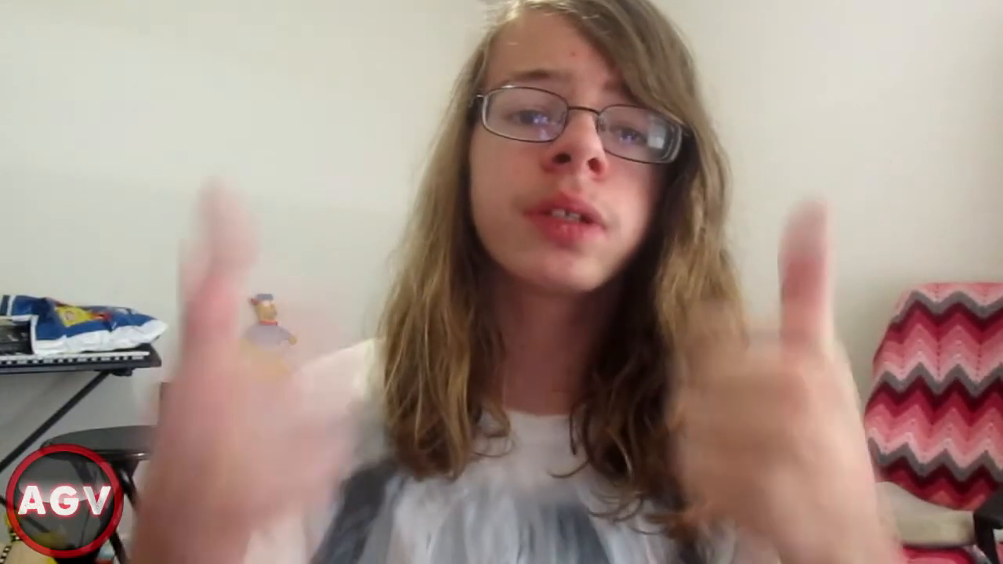